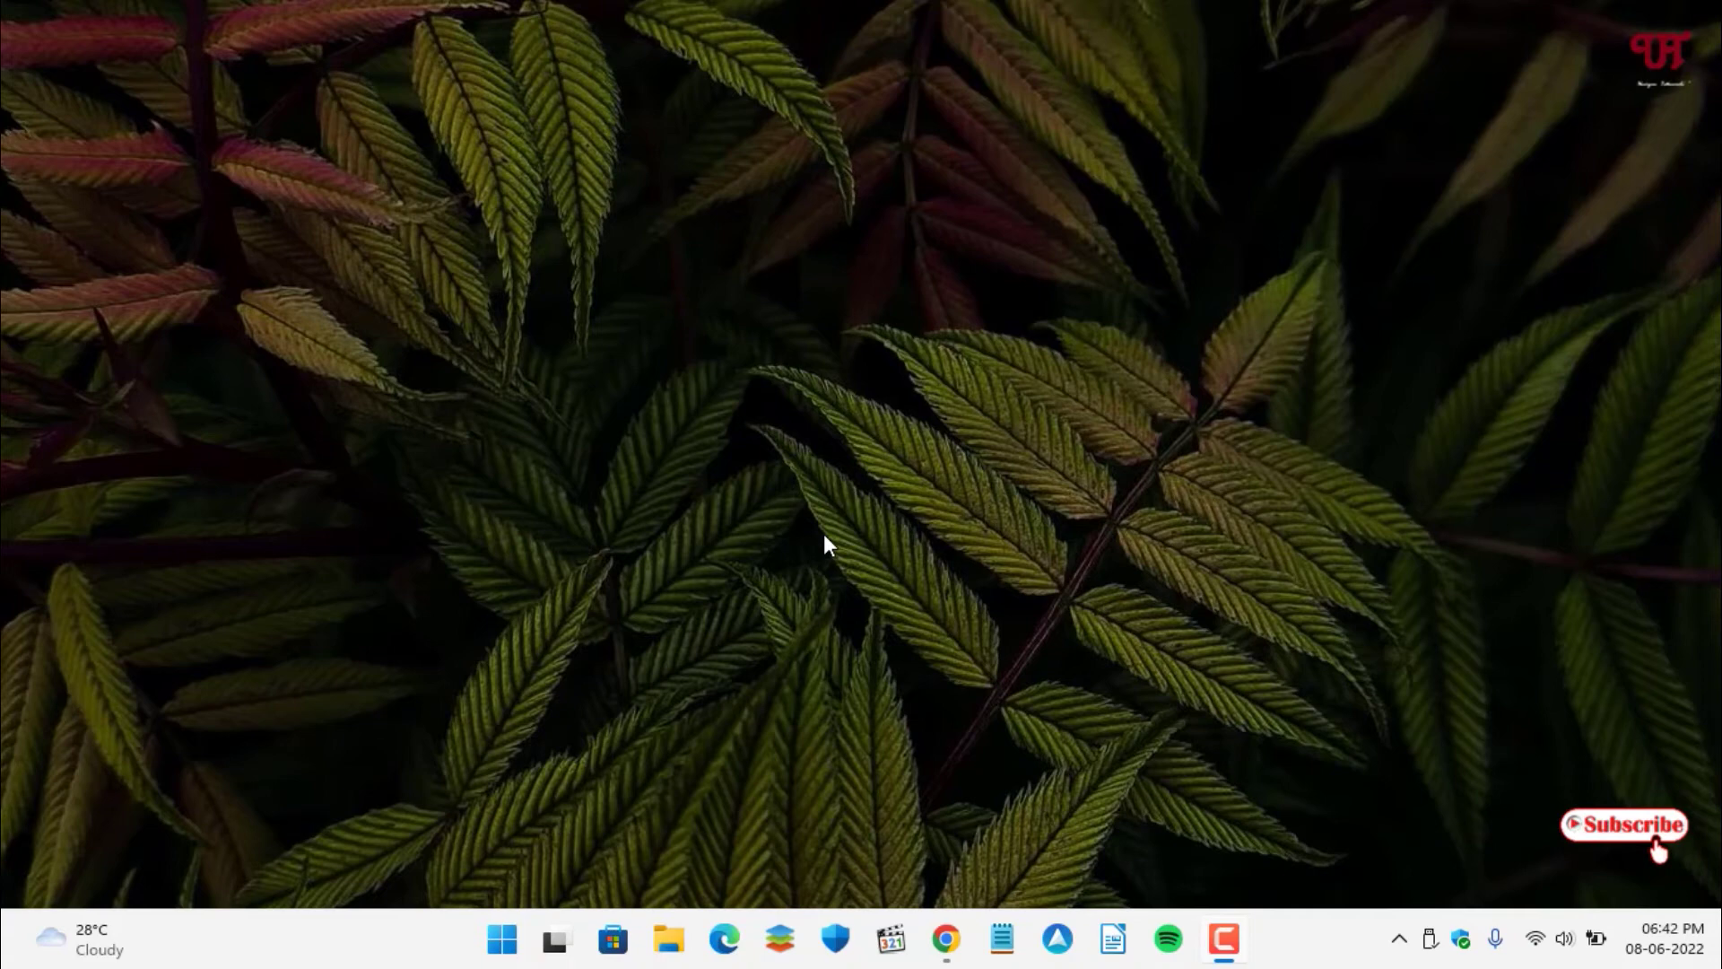
# Check the drives in This PC and glance at the quick settings panel
pyautogui.click(669, 940)
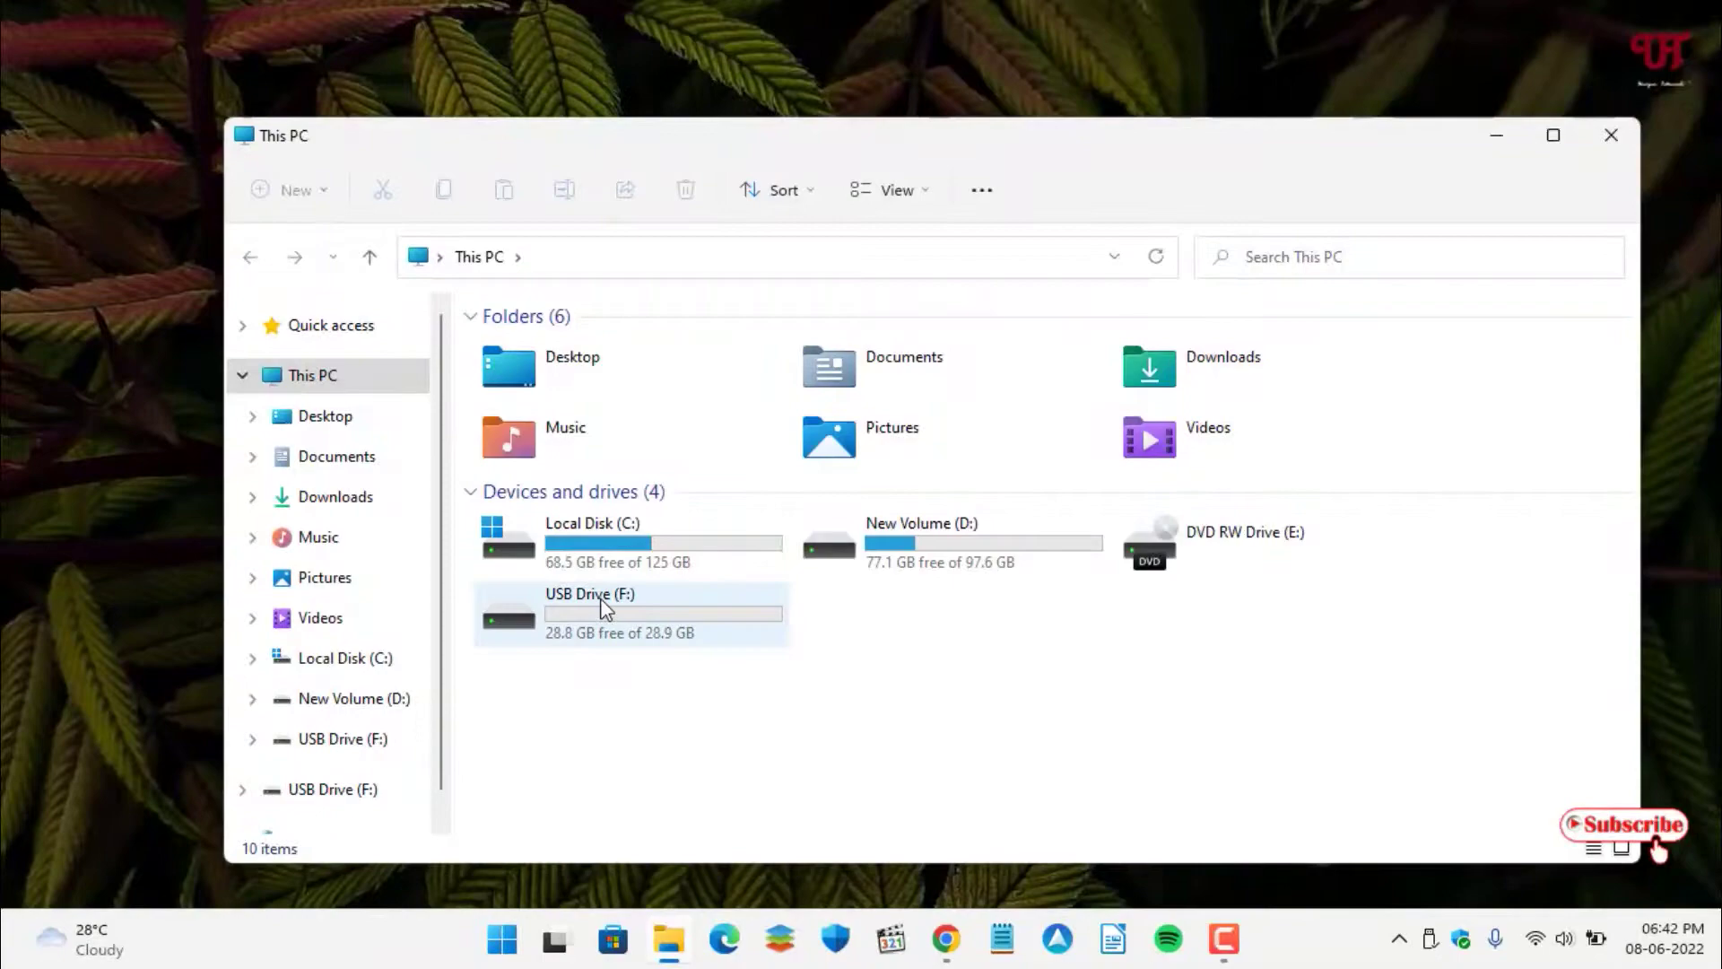
pyautogui.click(1612, 136)
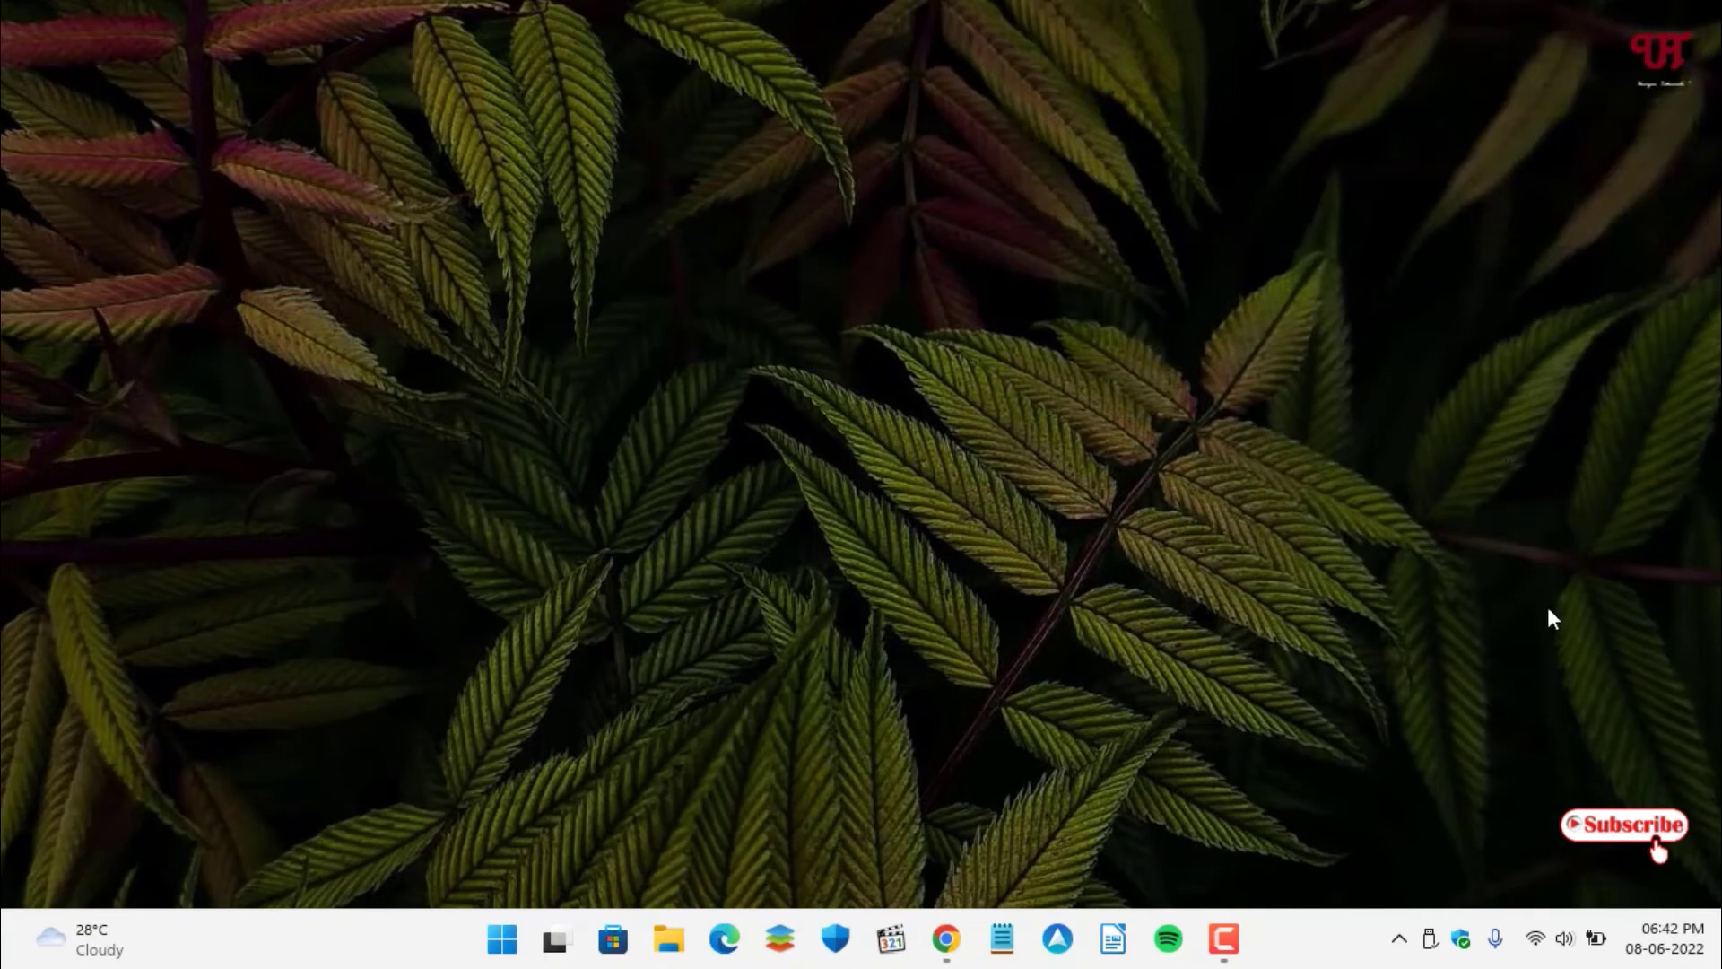
pyautogui.click(1547, 938)
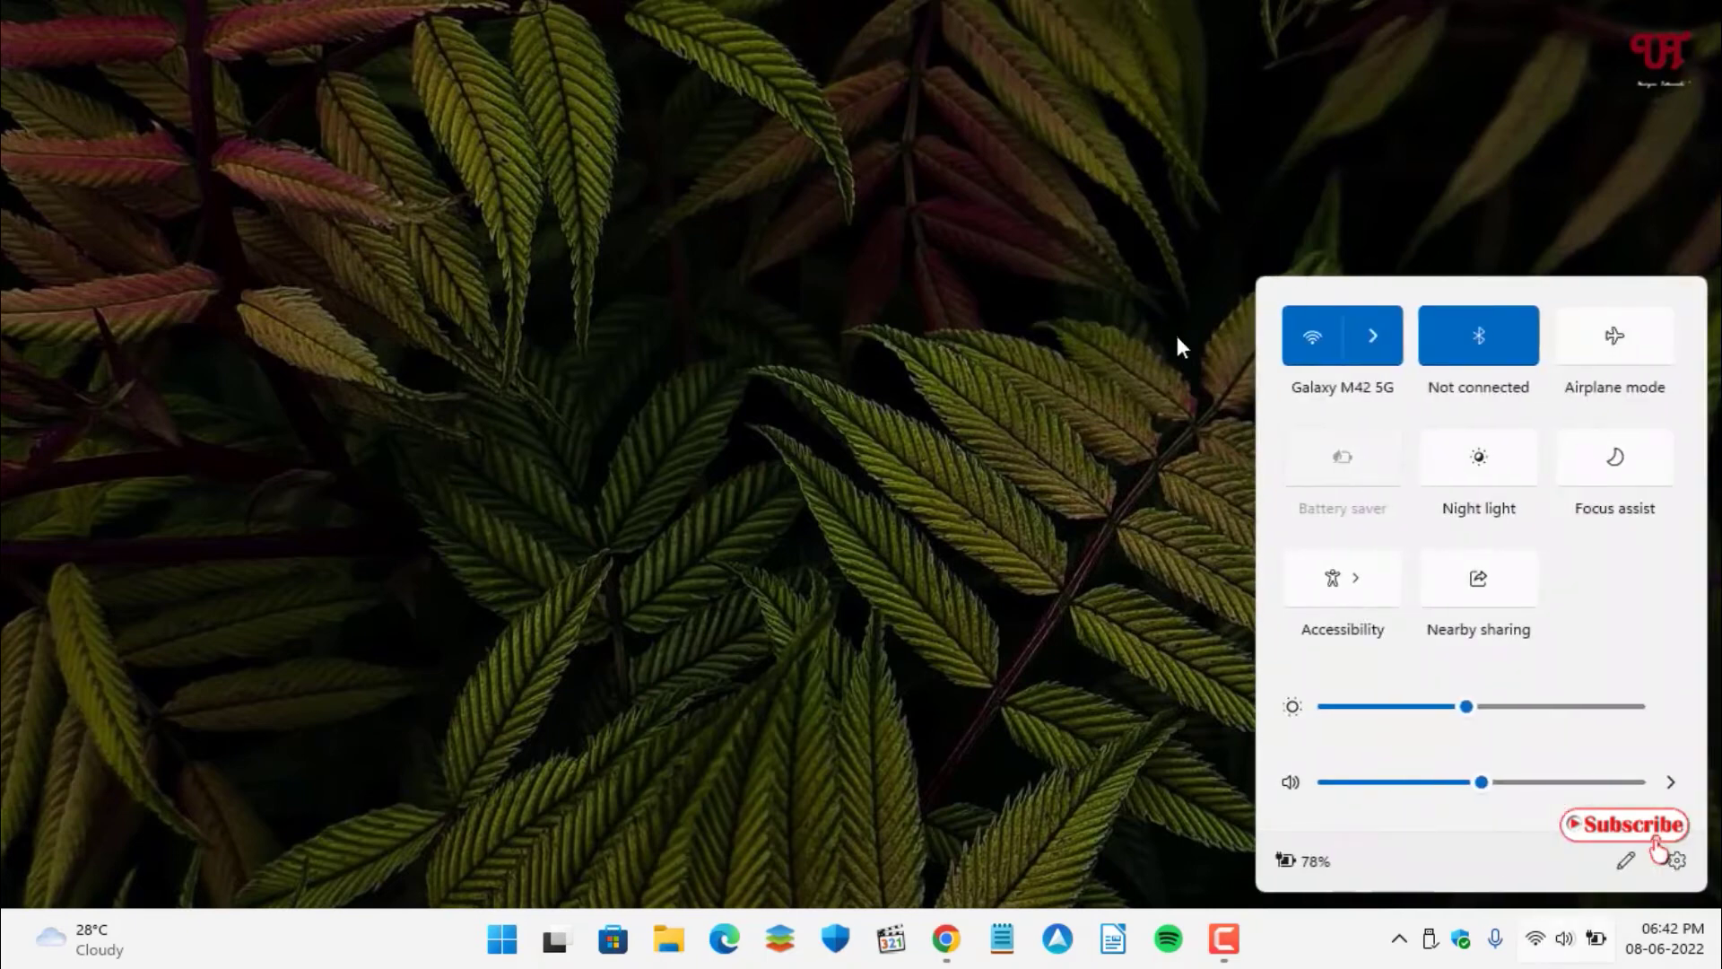
pyautogui.click(1181, 238)
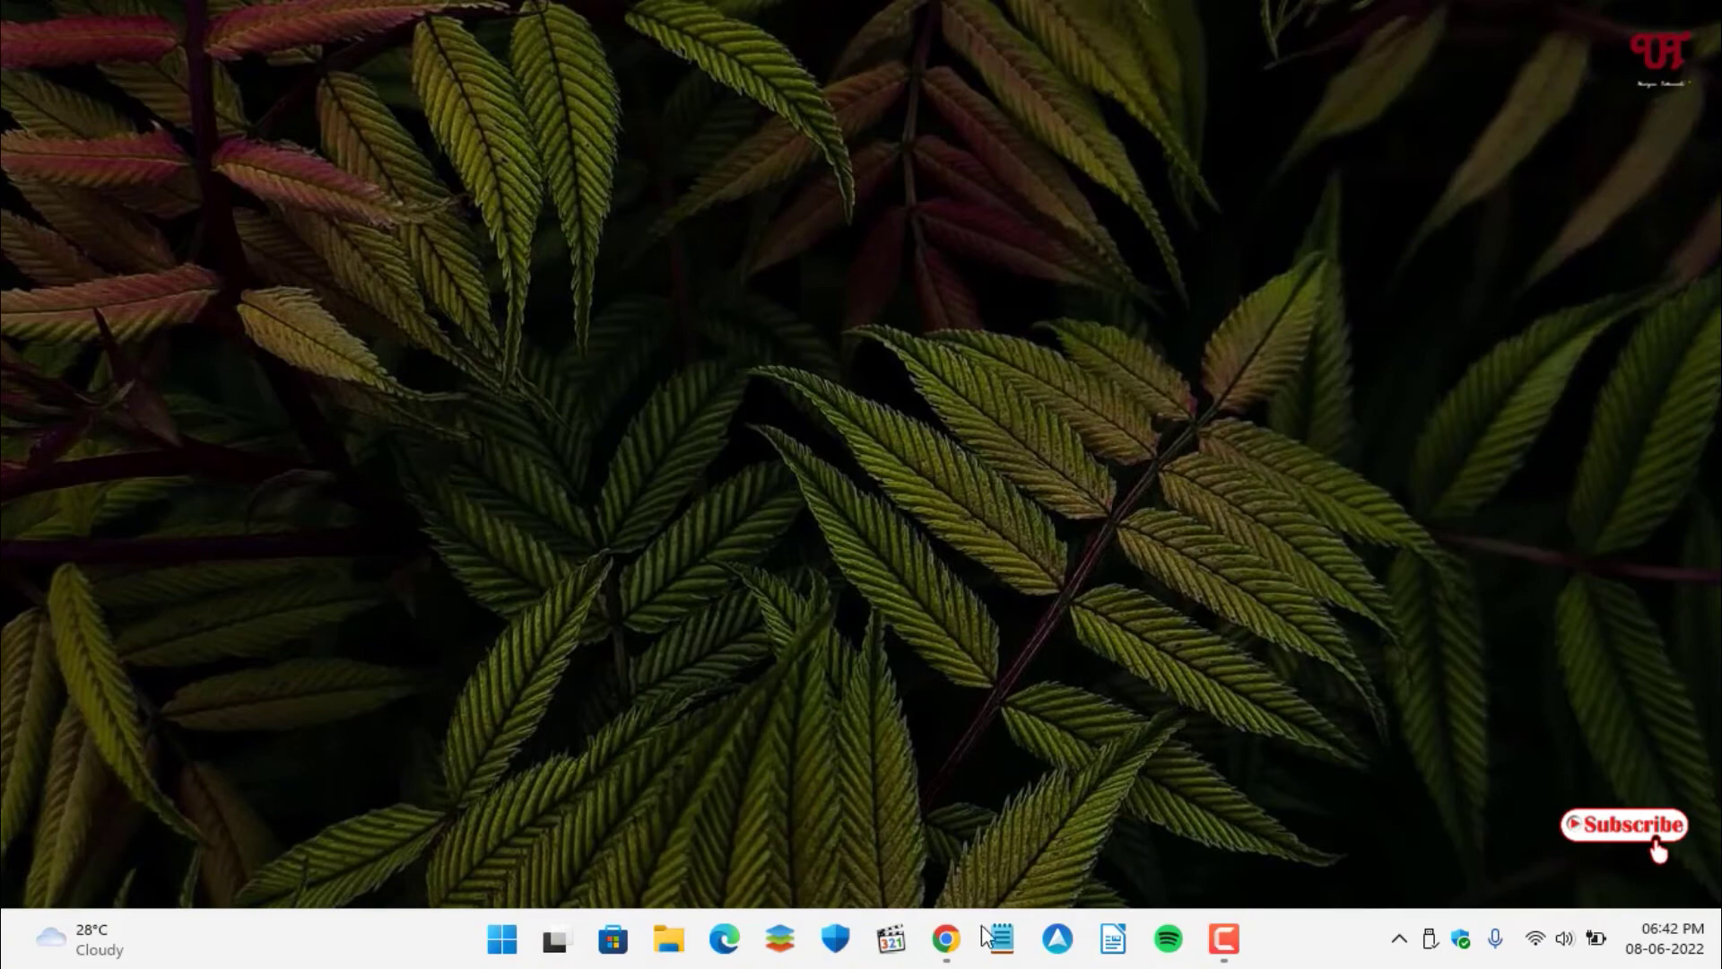
# Add the Chromebook Recovery Utility extension to Chrome from its Web Store page
pyautogui.click(947, 938)
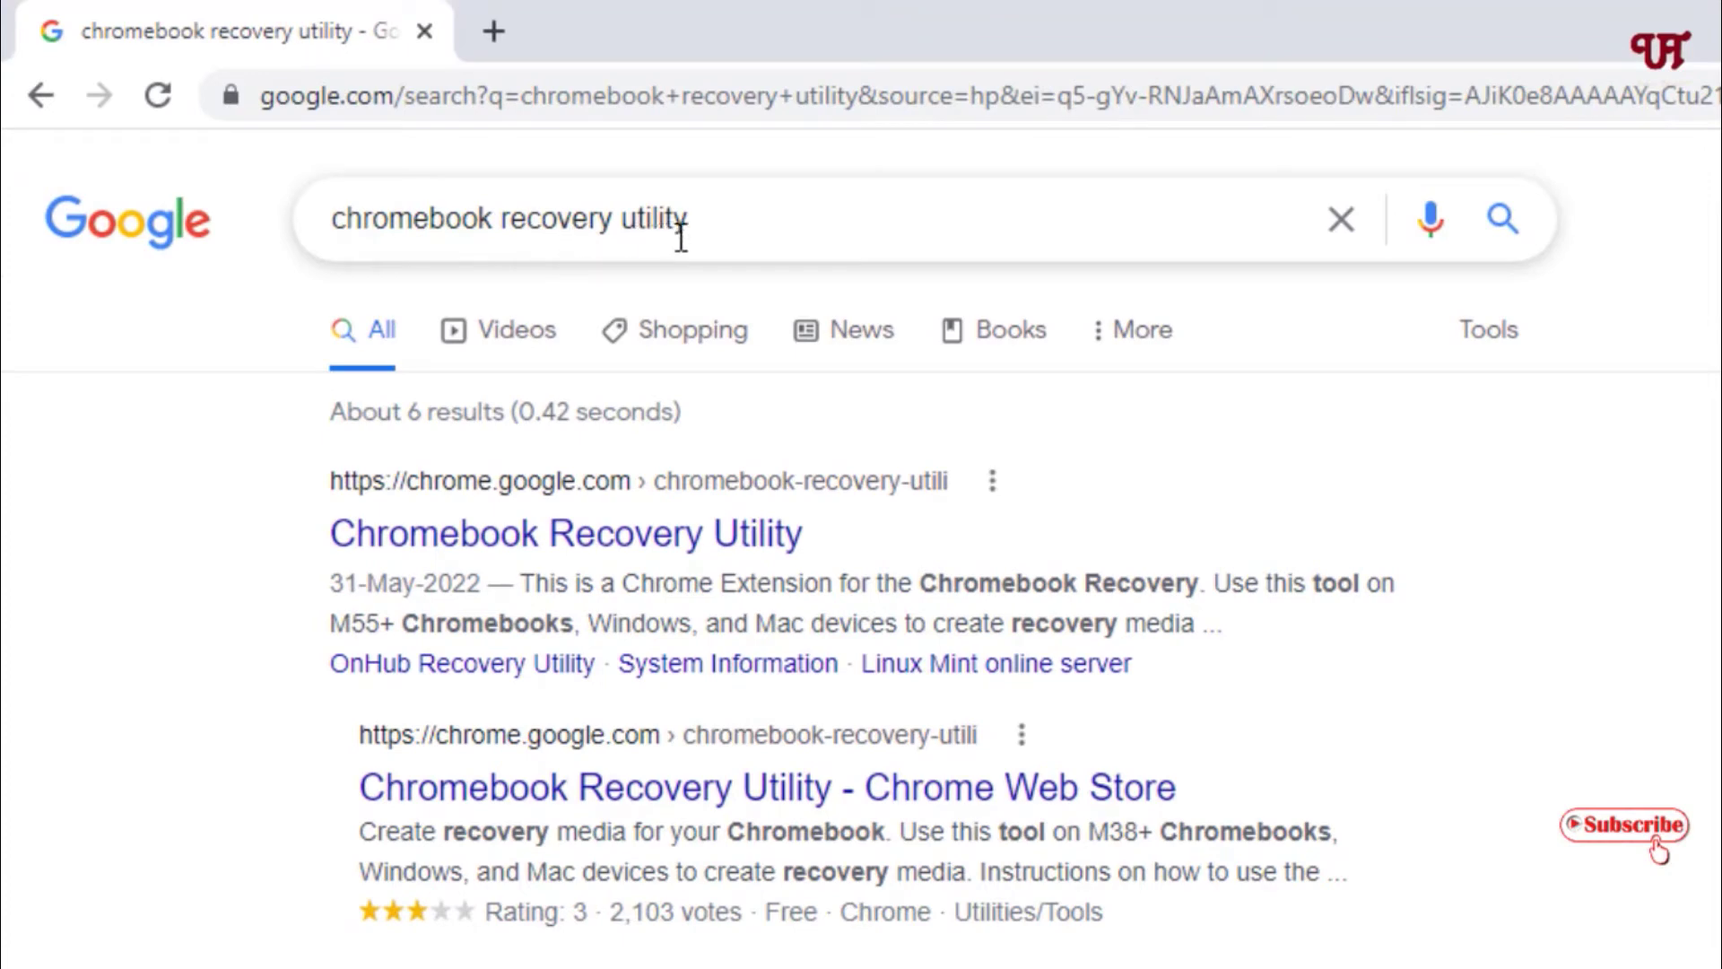
pyautogui.click(536, 536)
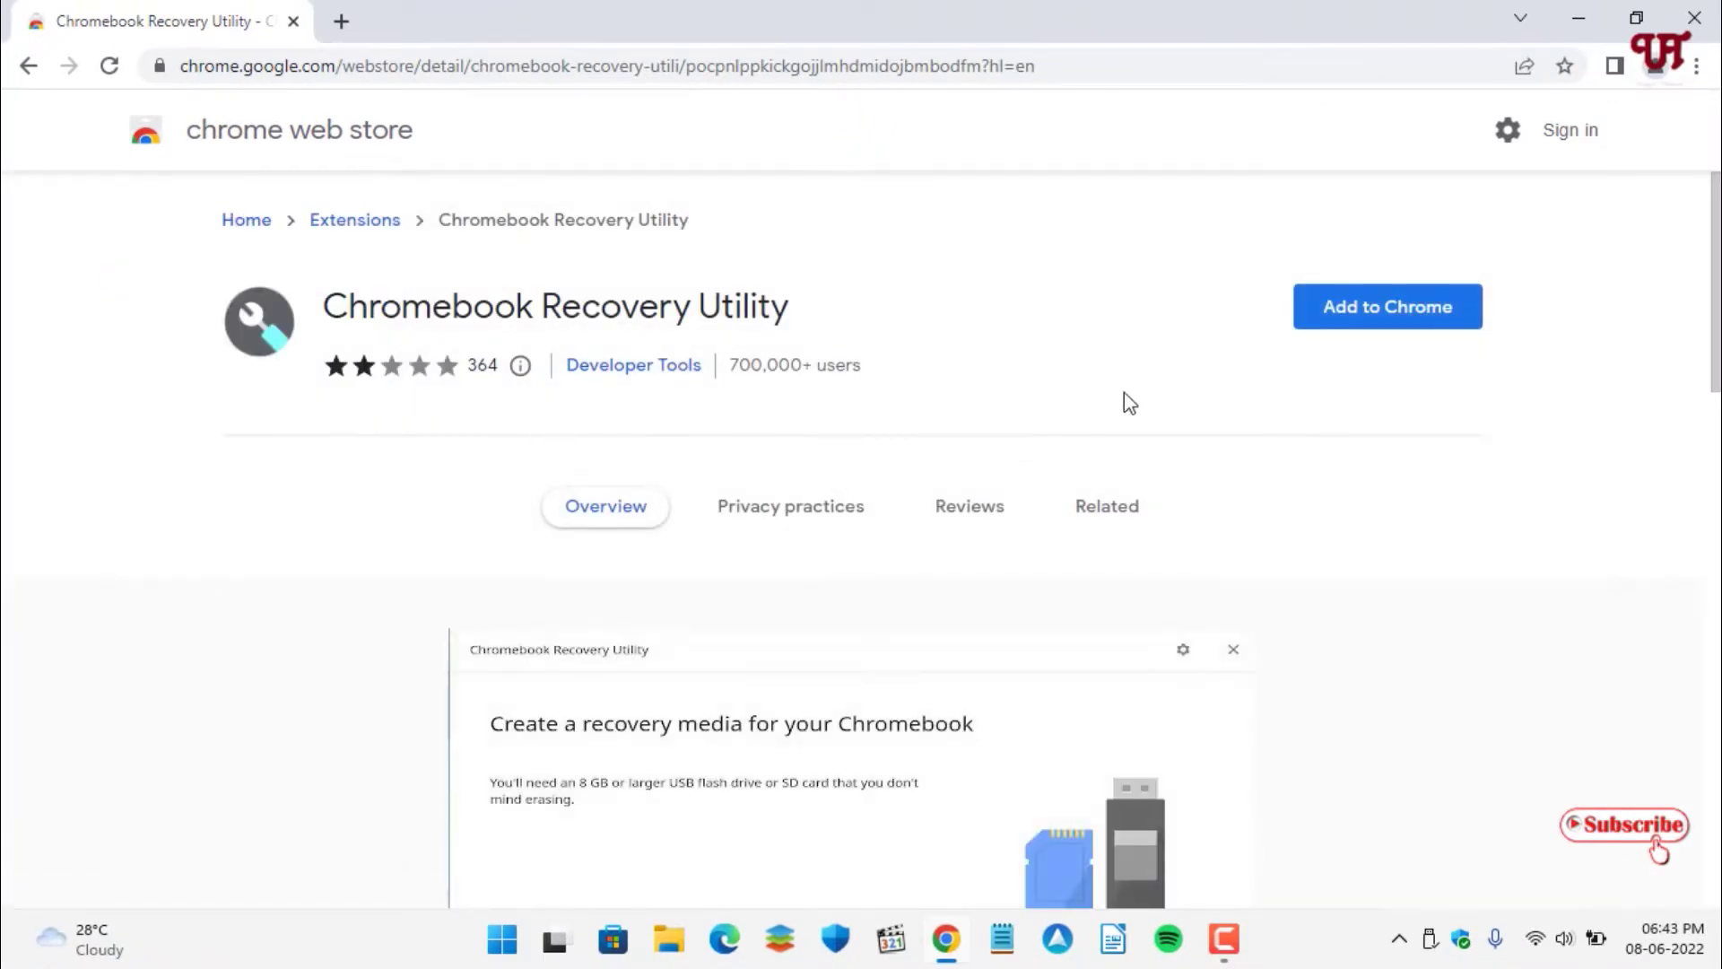
pyautogui.click(1383, 334)
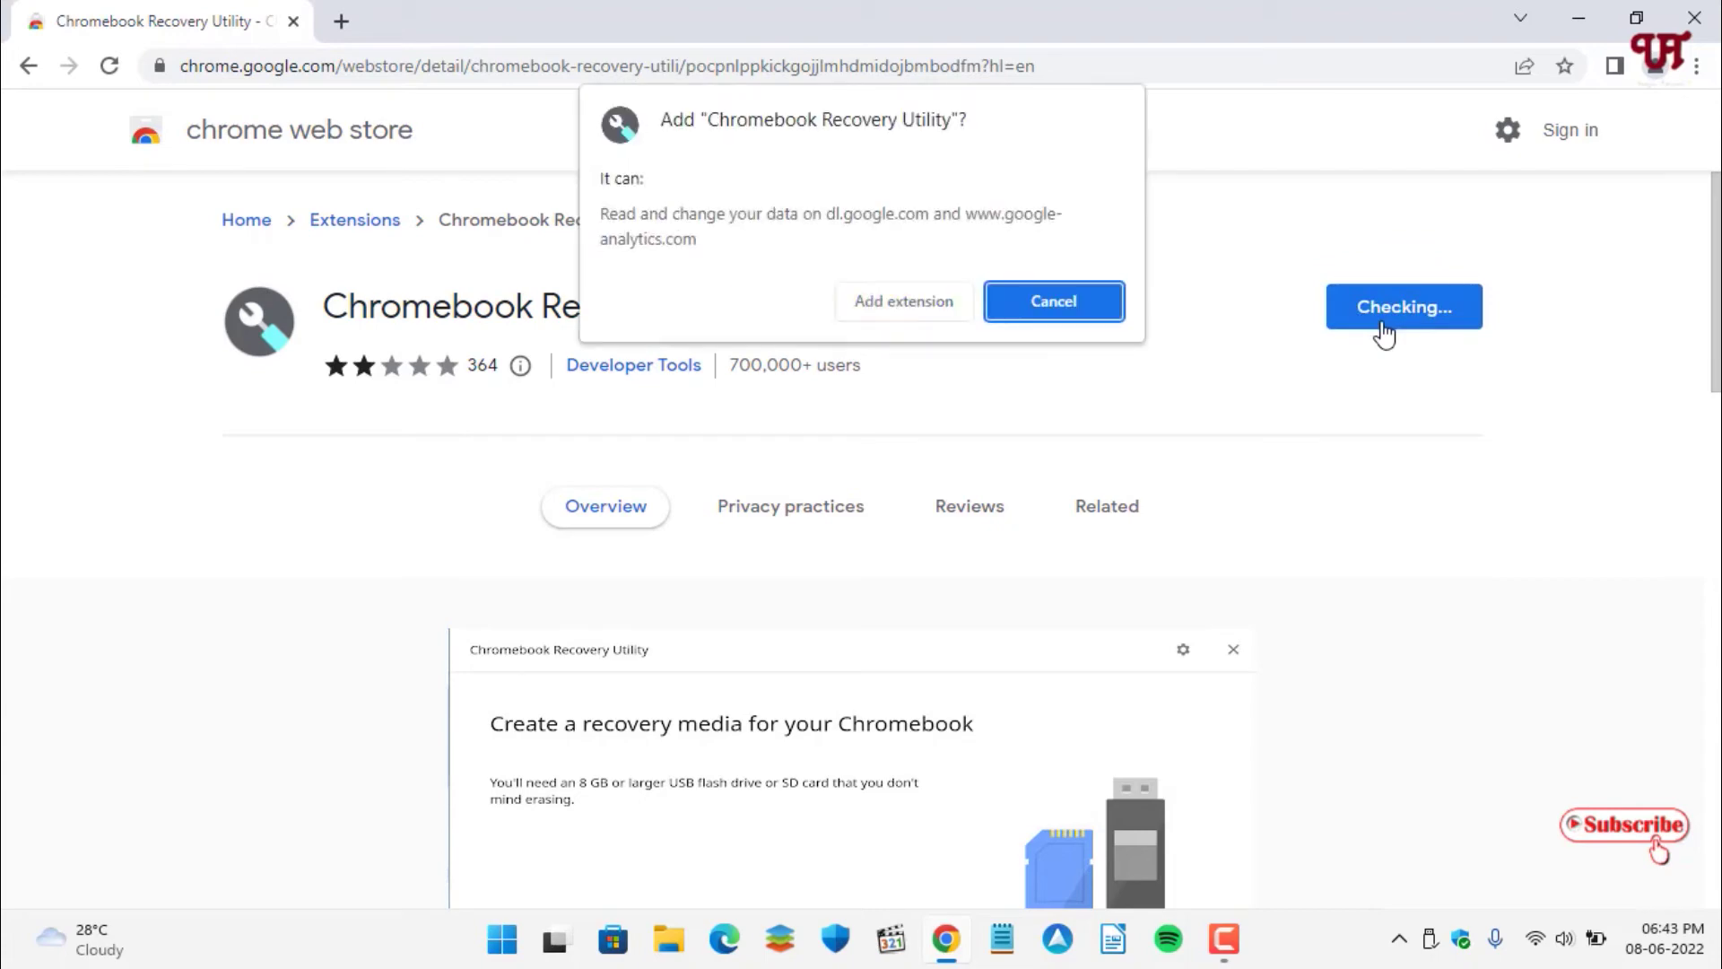
pyautogui.click(926, 318)
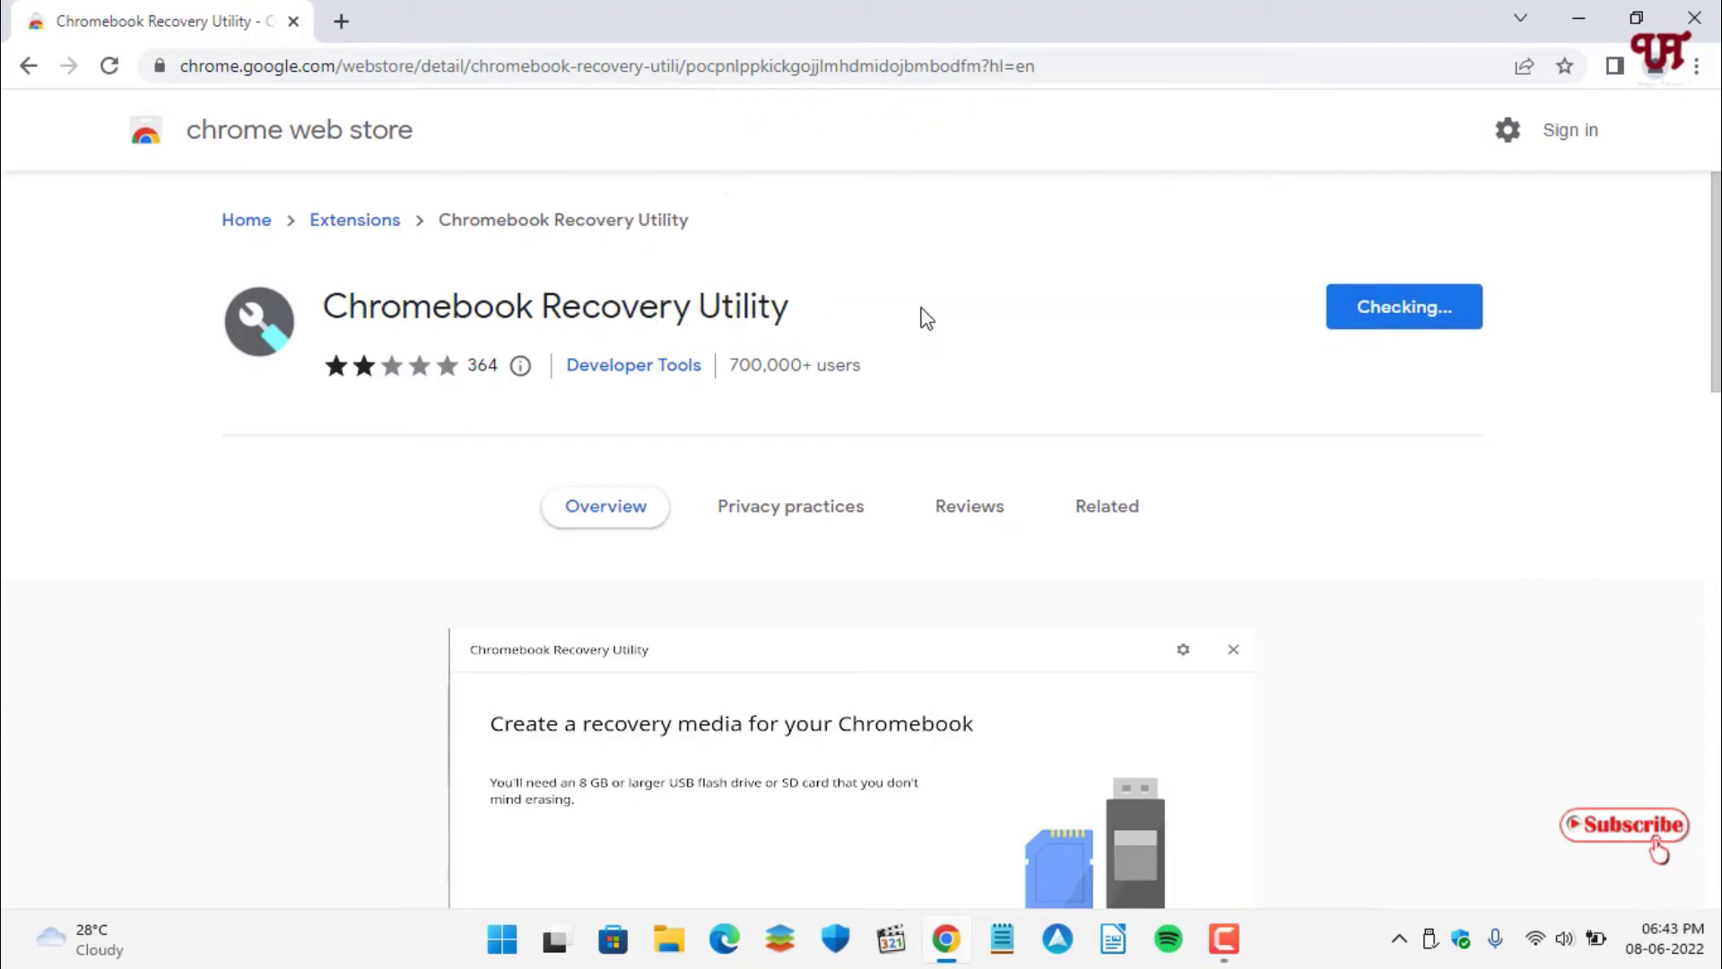
pyautogui.click(1532, 105)
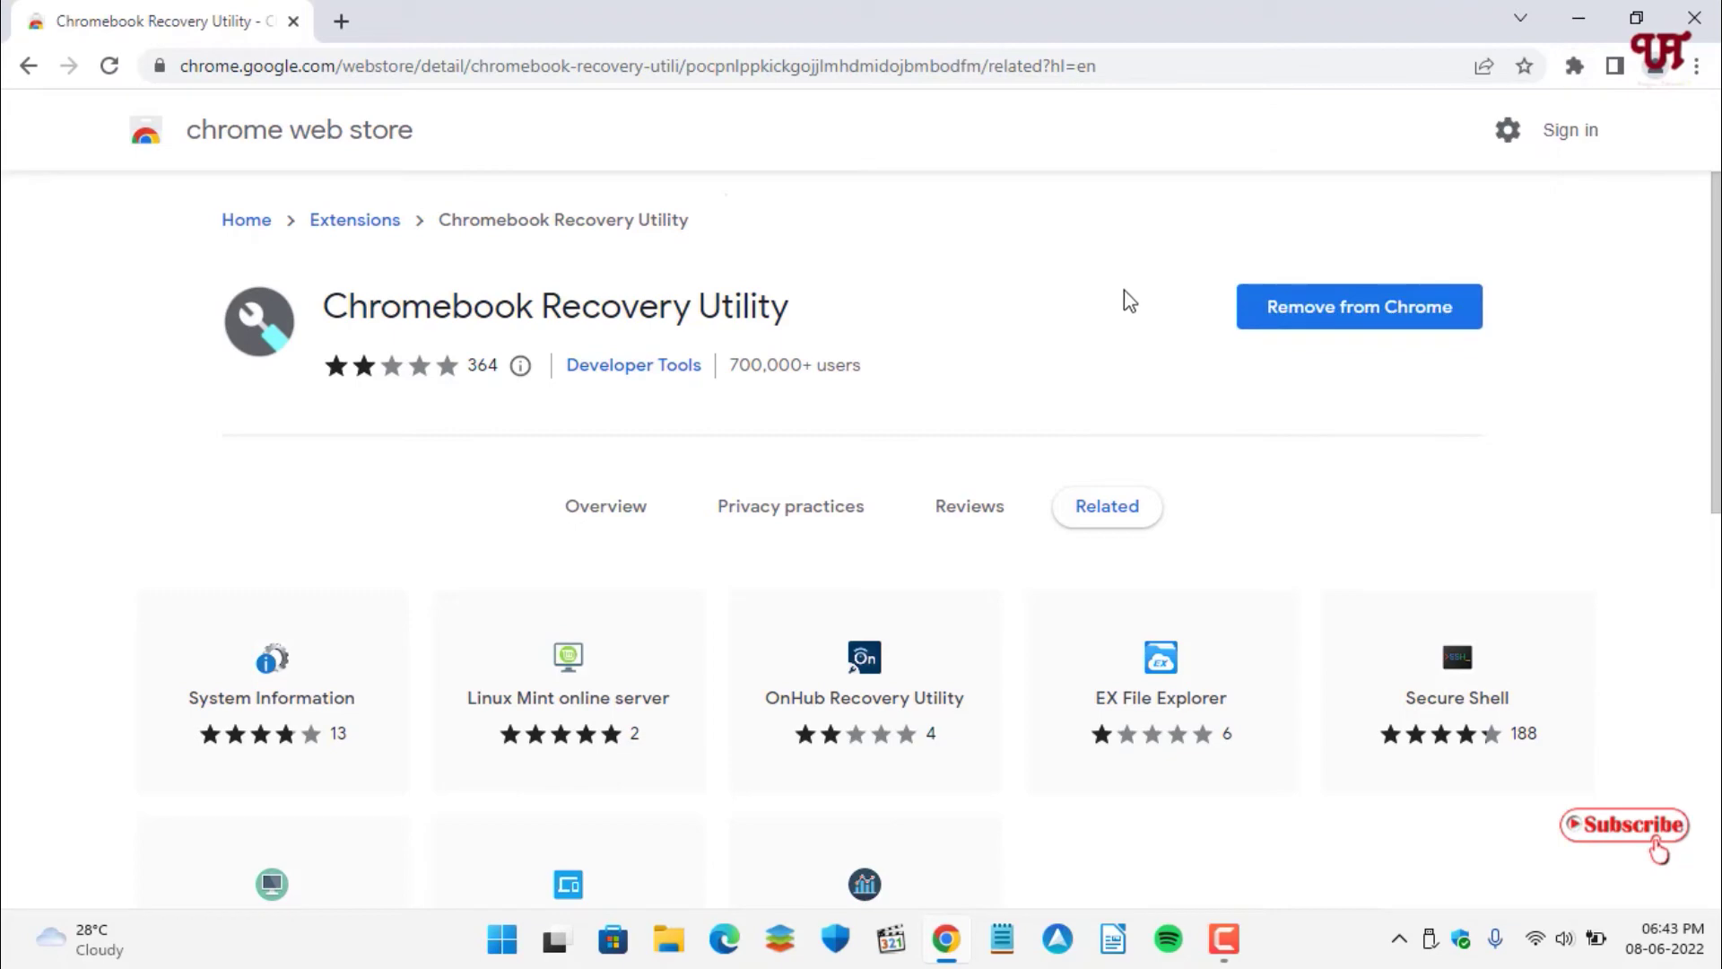
# Pin Chromebook Recovery Utility to the toolbar and launch it
pyautogui.click(1577, 71)
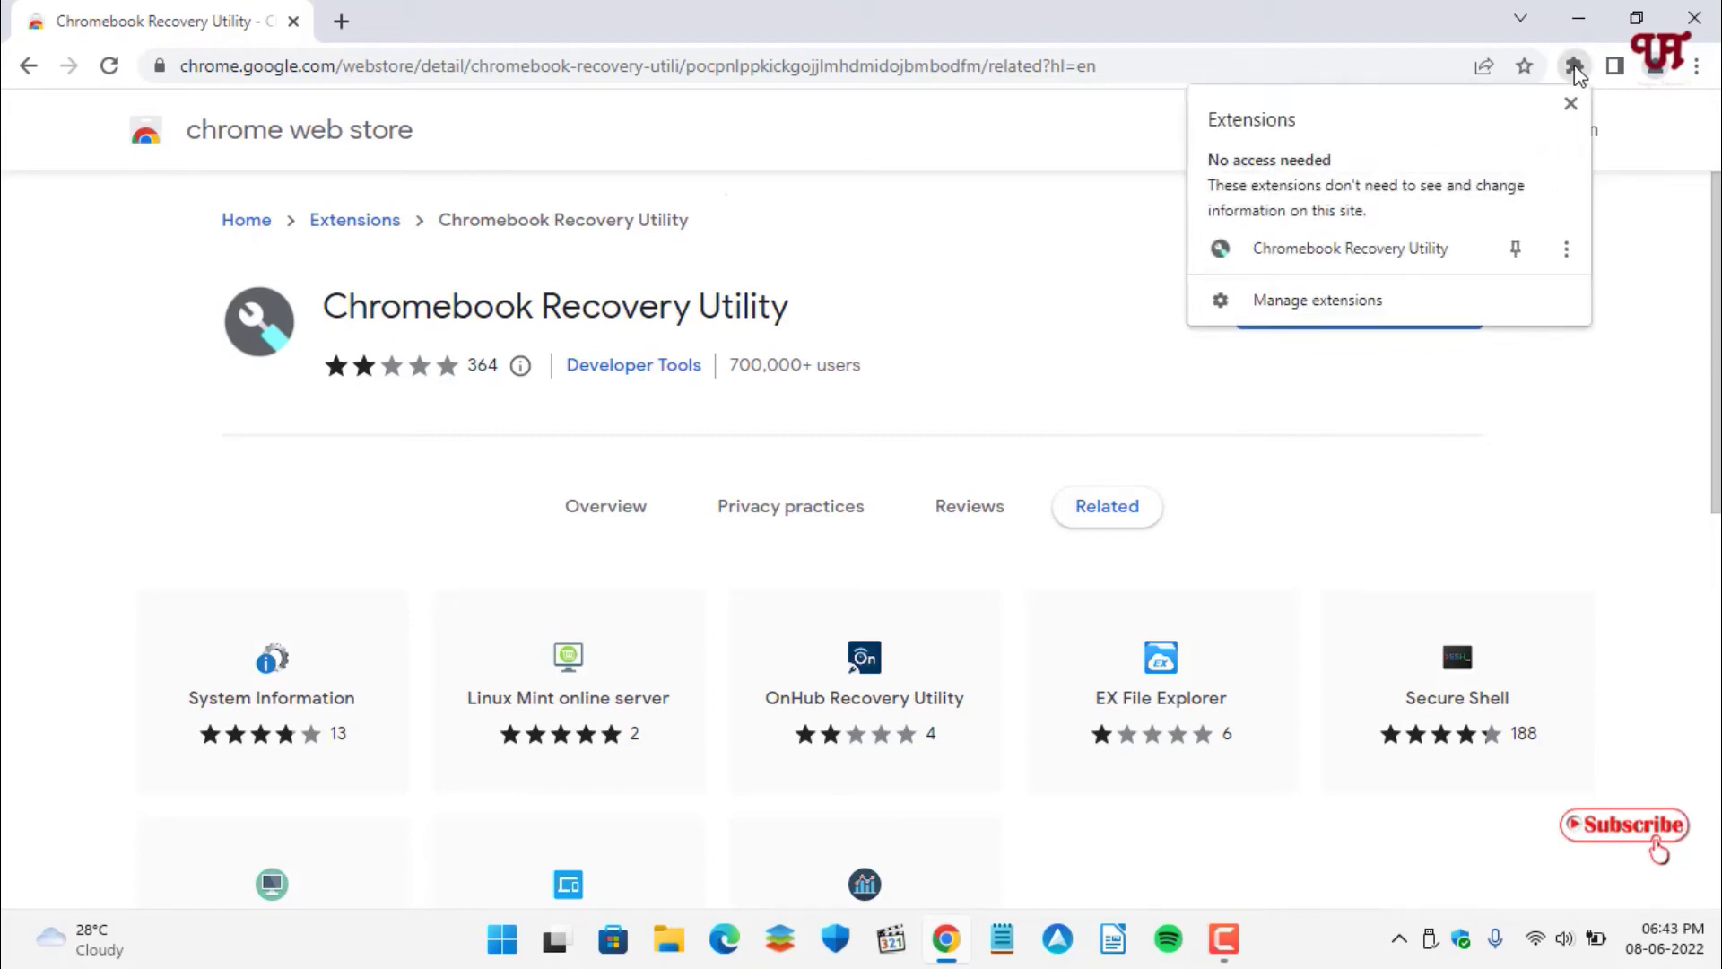
pyautogui.click(1517, 252)
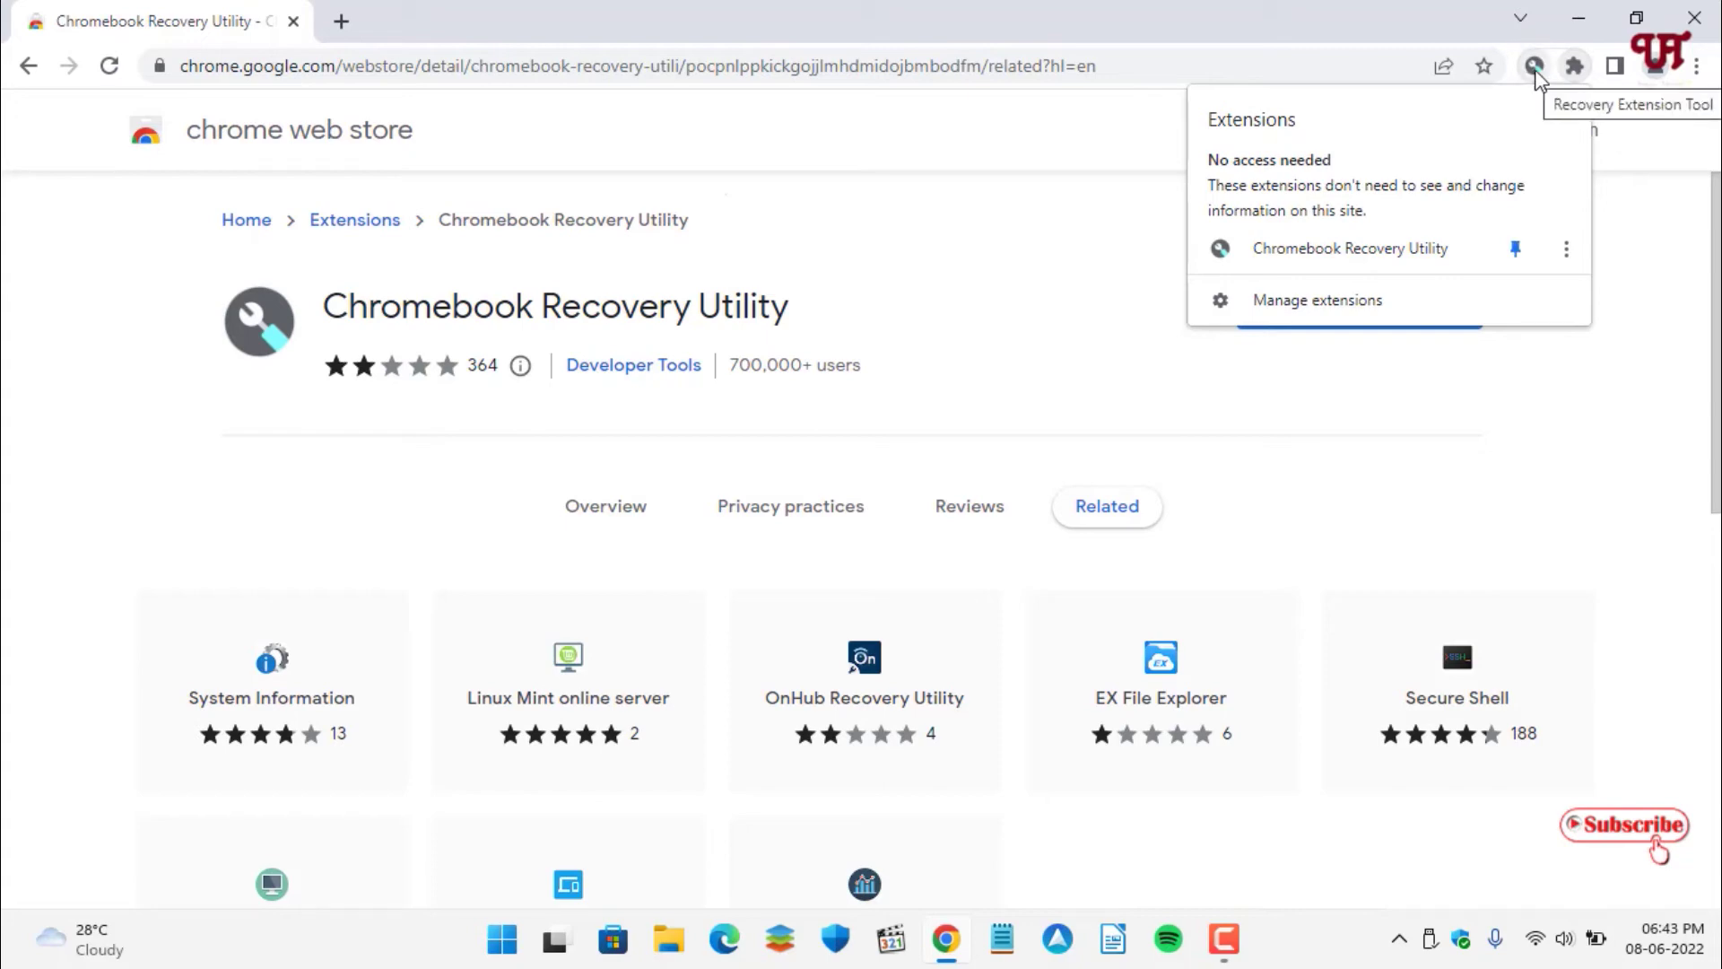
pyautogui.click(1536, 67)
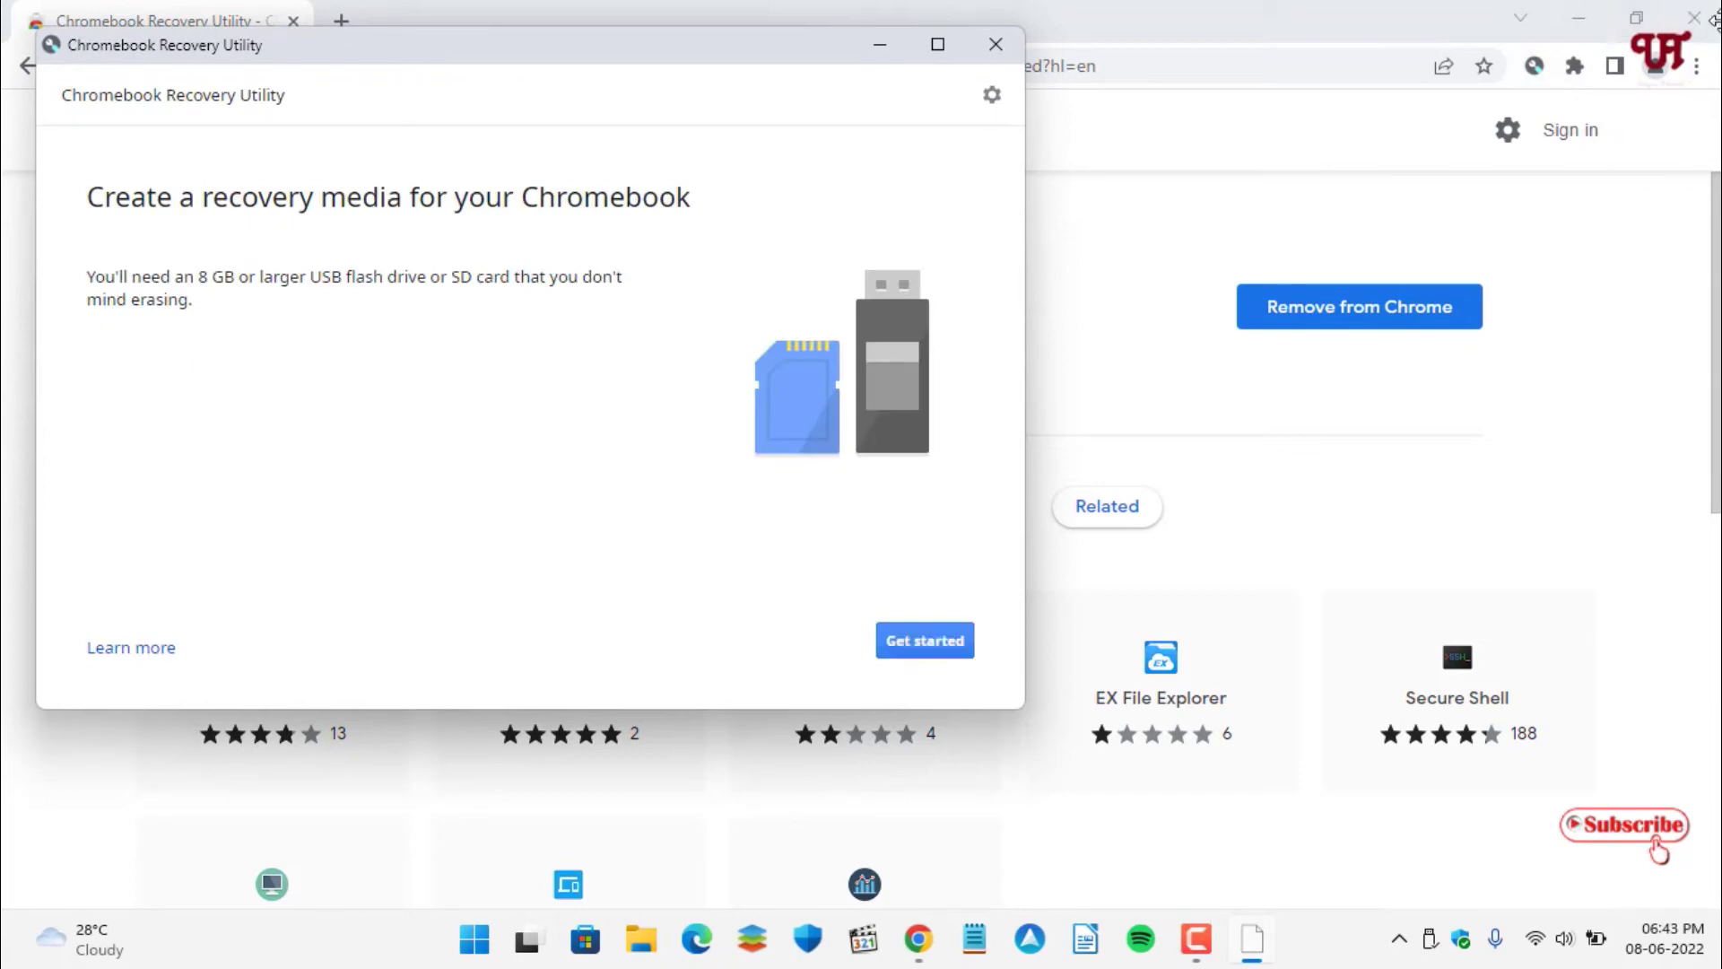
# Close the browser, center the Recovery Utility window, and begin creating recovery media
pyautogui.click(1698, 18)
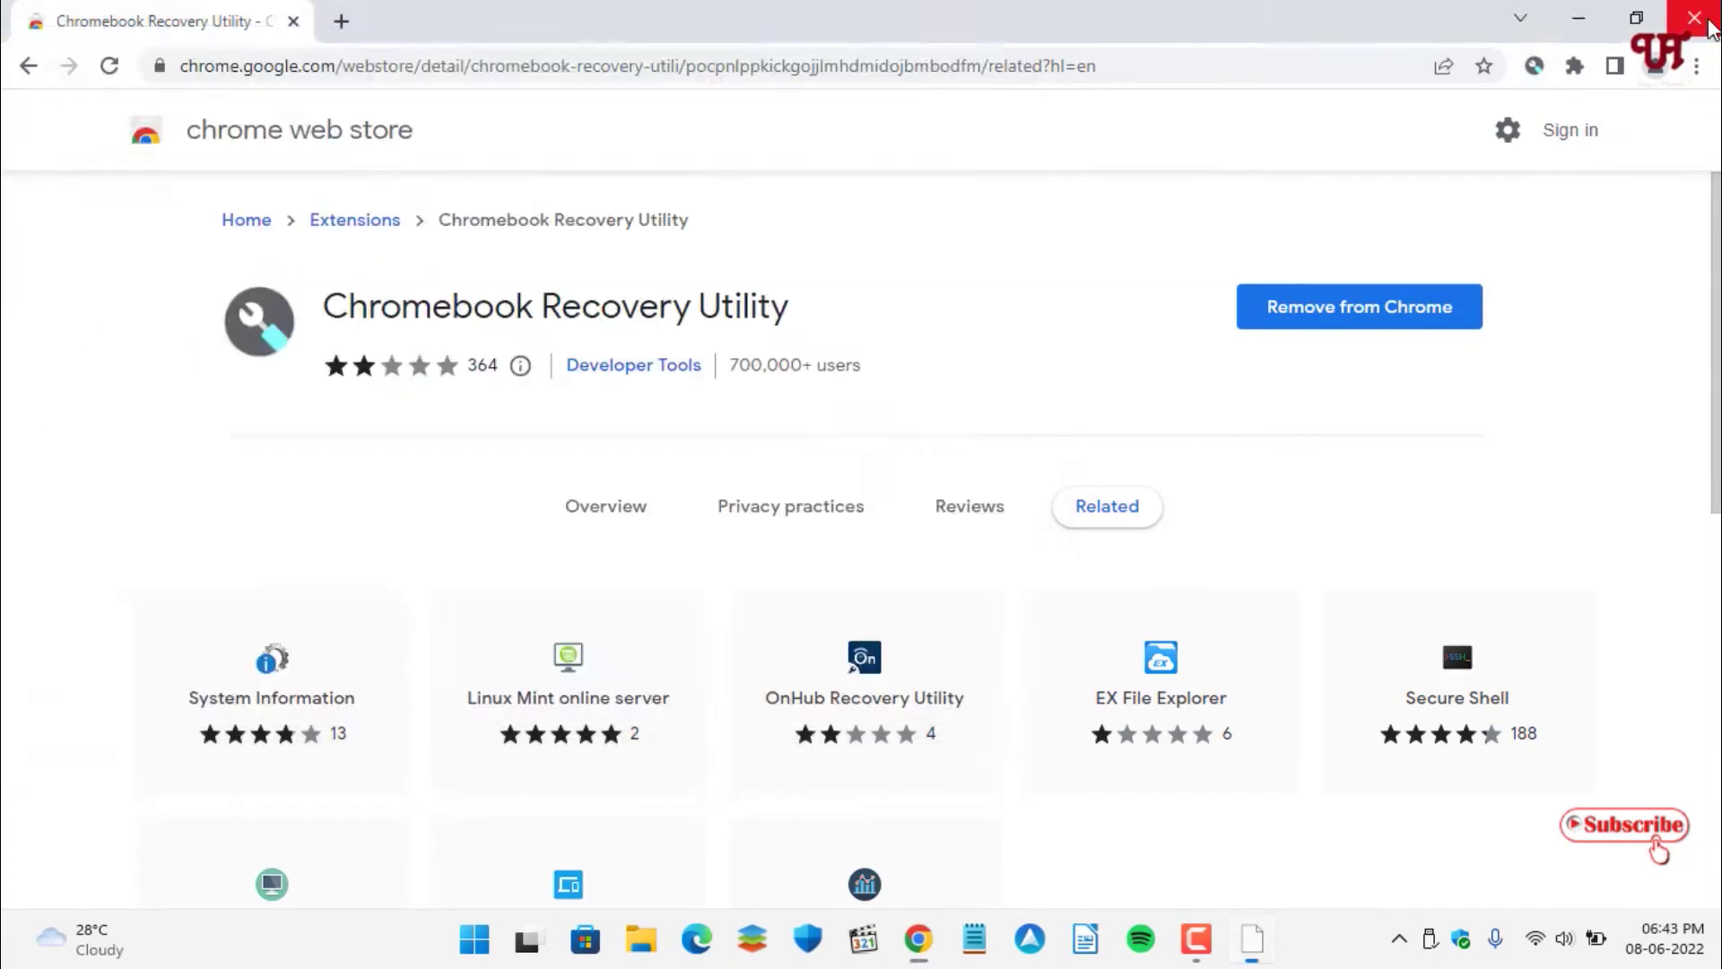
pyautogui.moveTo(573, 57)
pyautogui.mouseDown()
pyautogui.moveTo(801, 121)
pyautogui.moveTo(919, 122)
pyautogui.mouseUp()
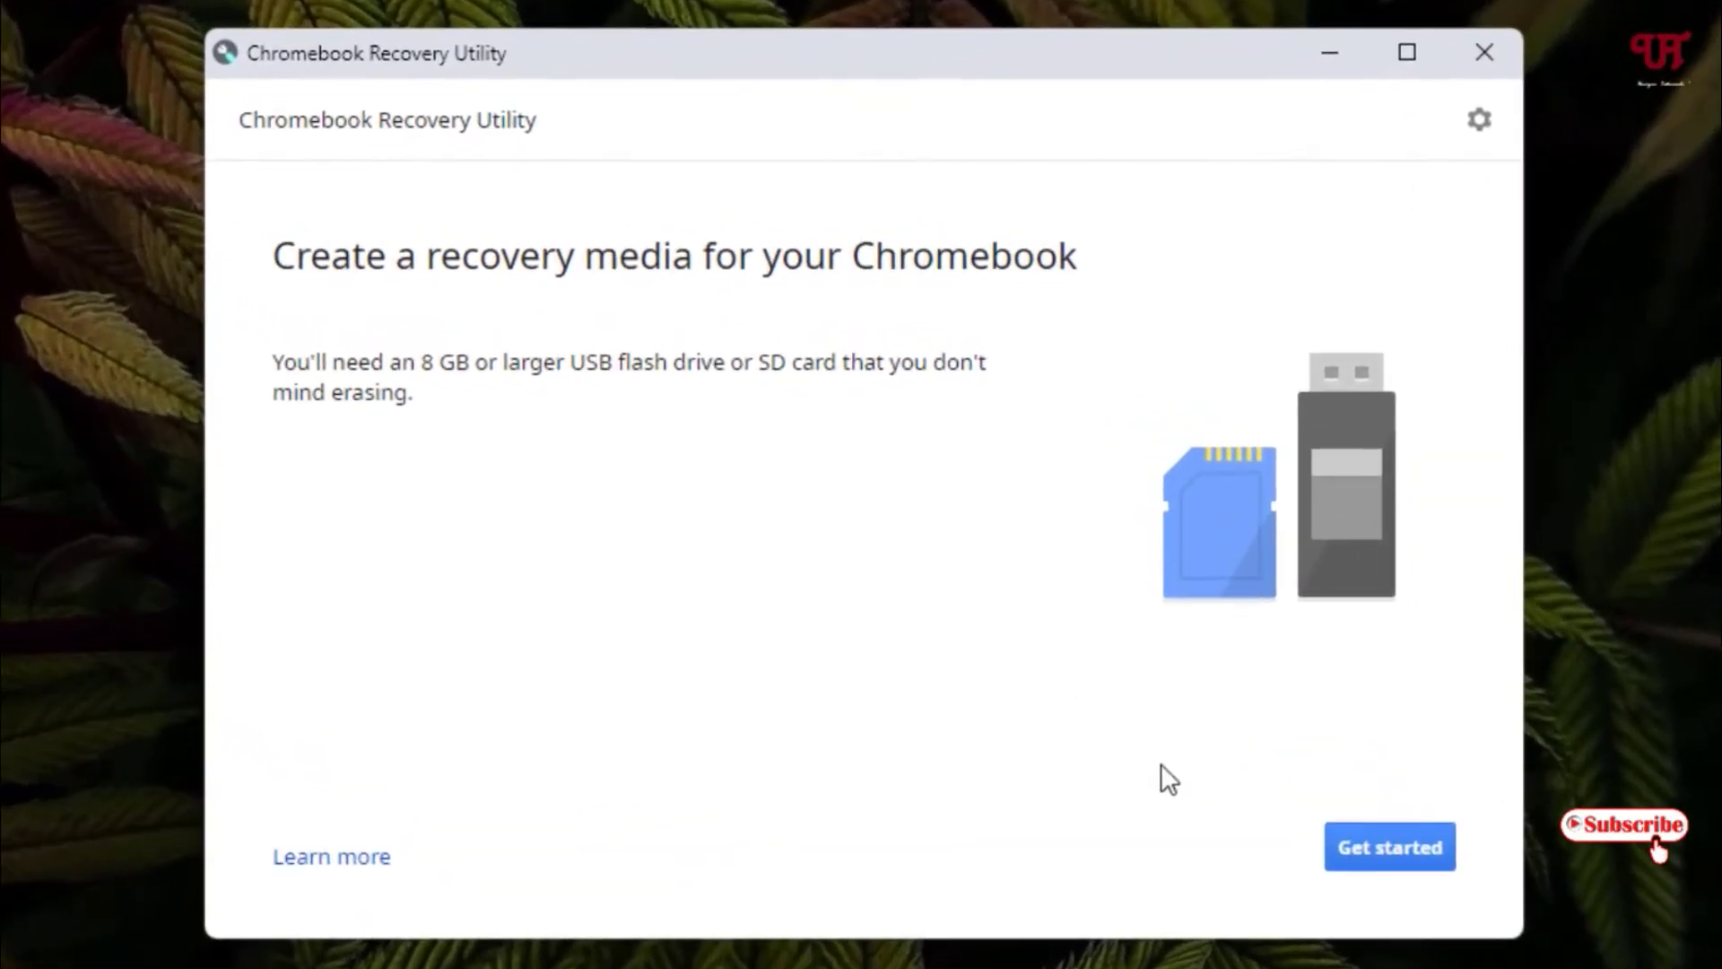
pyautogui.click(1409, 858)
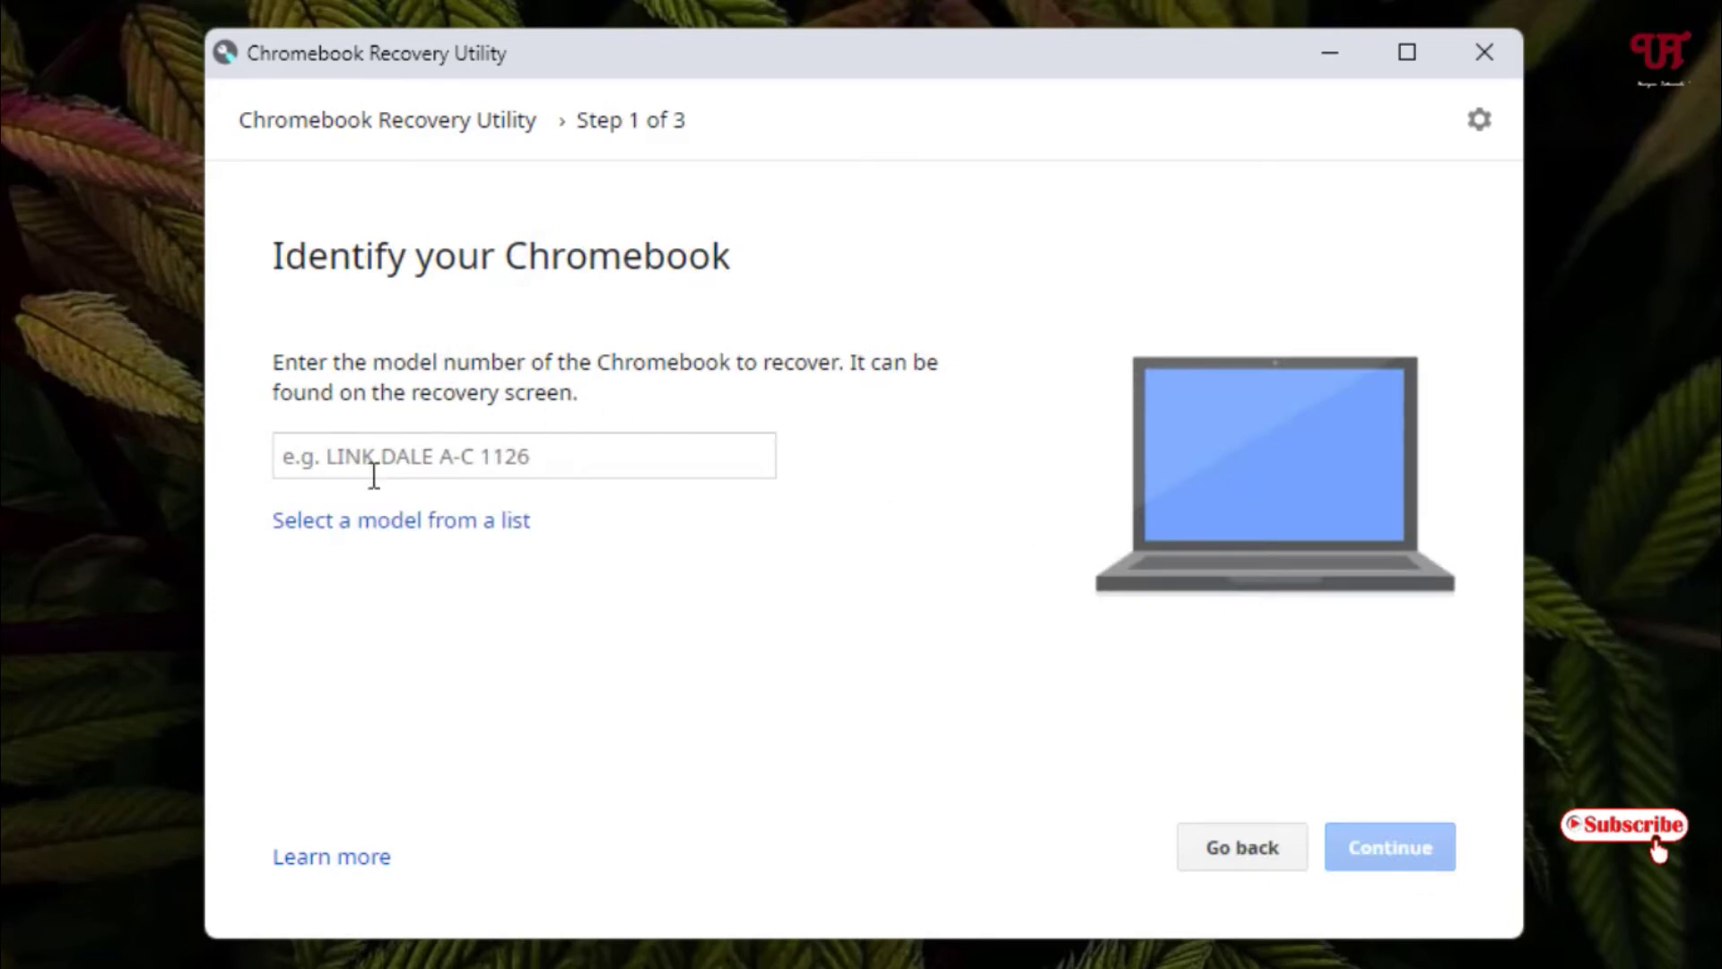
# Pick manufacturer Google Chrome OS Flex and product Chrome OS Flex (Developer-Unstable), then continue
pyautogui.click(391, 536)
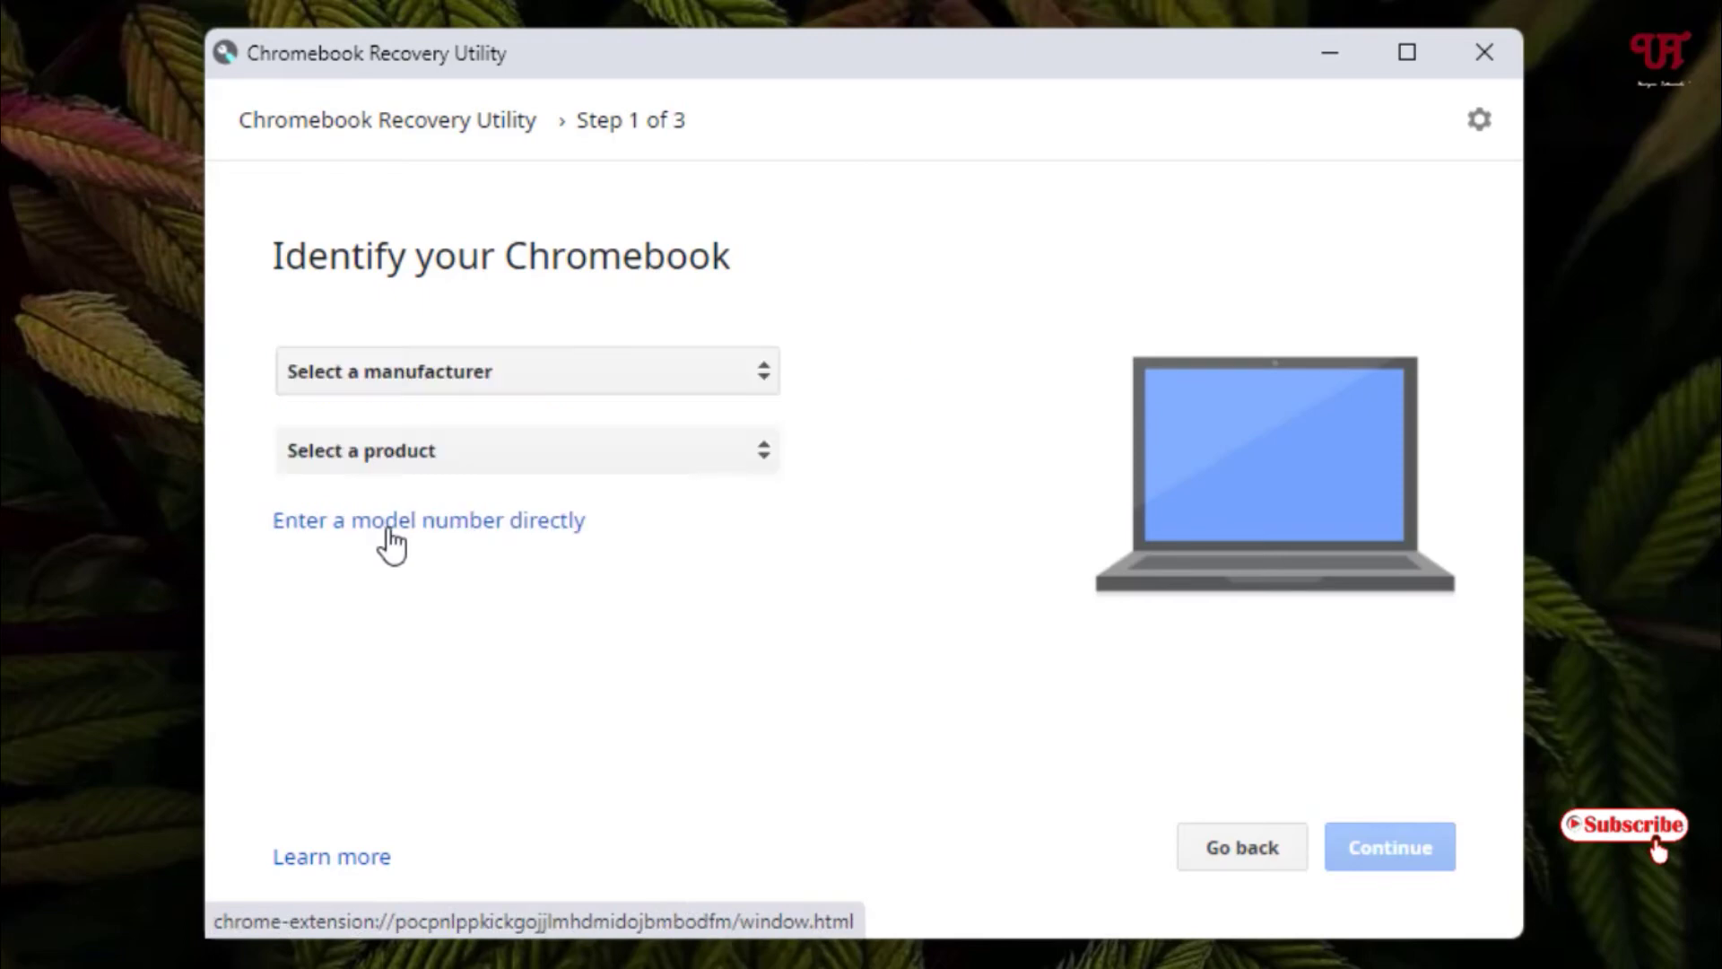
pyautogui.click(414, 372)
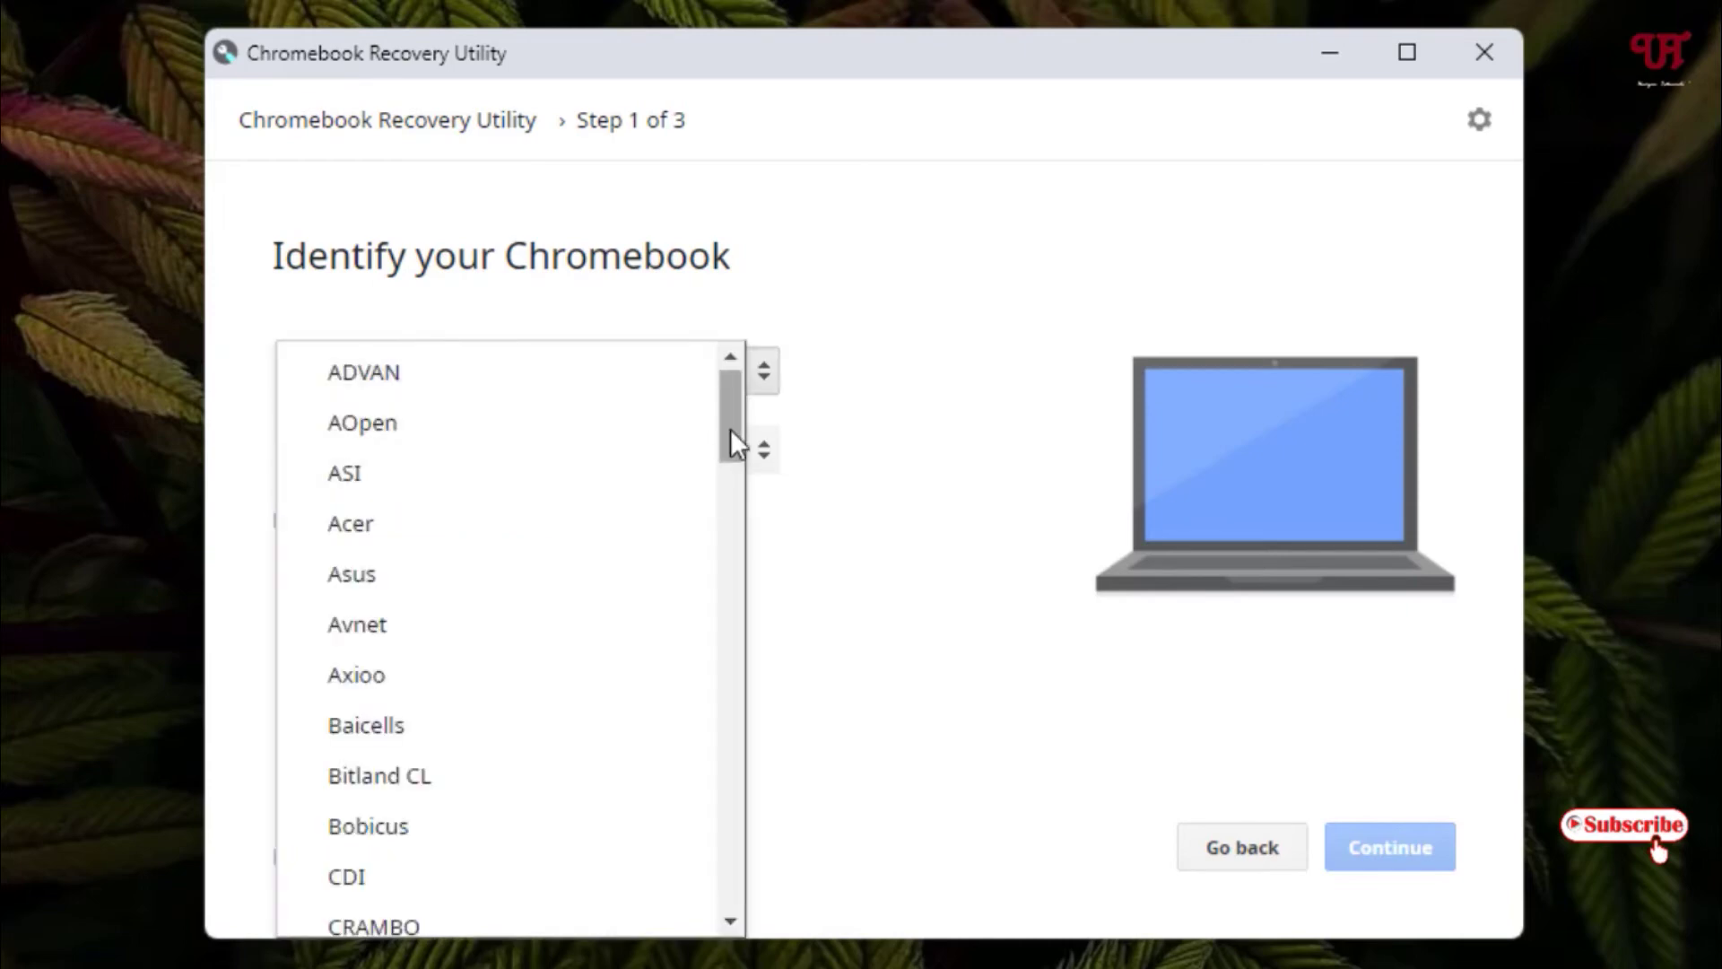
pyautogui.moveTo(727, 429); pyautogui.dragTo(729, 547)
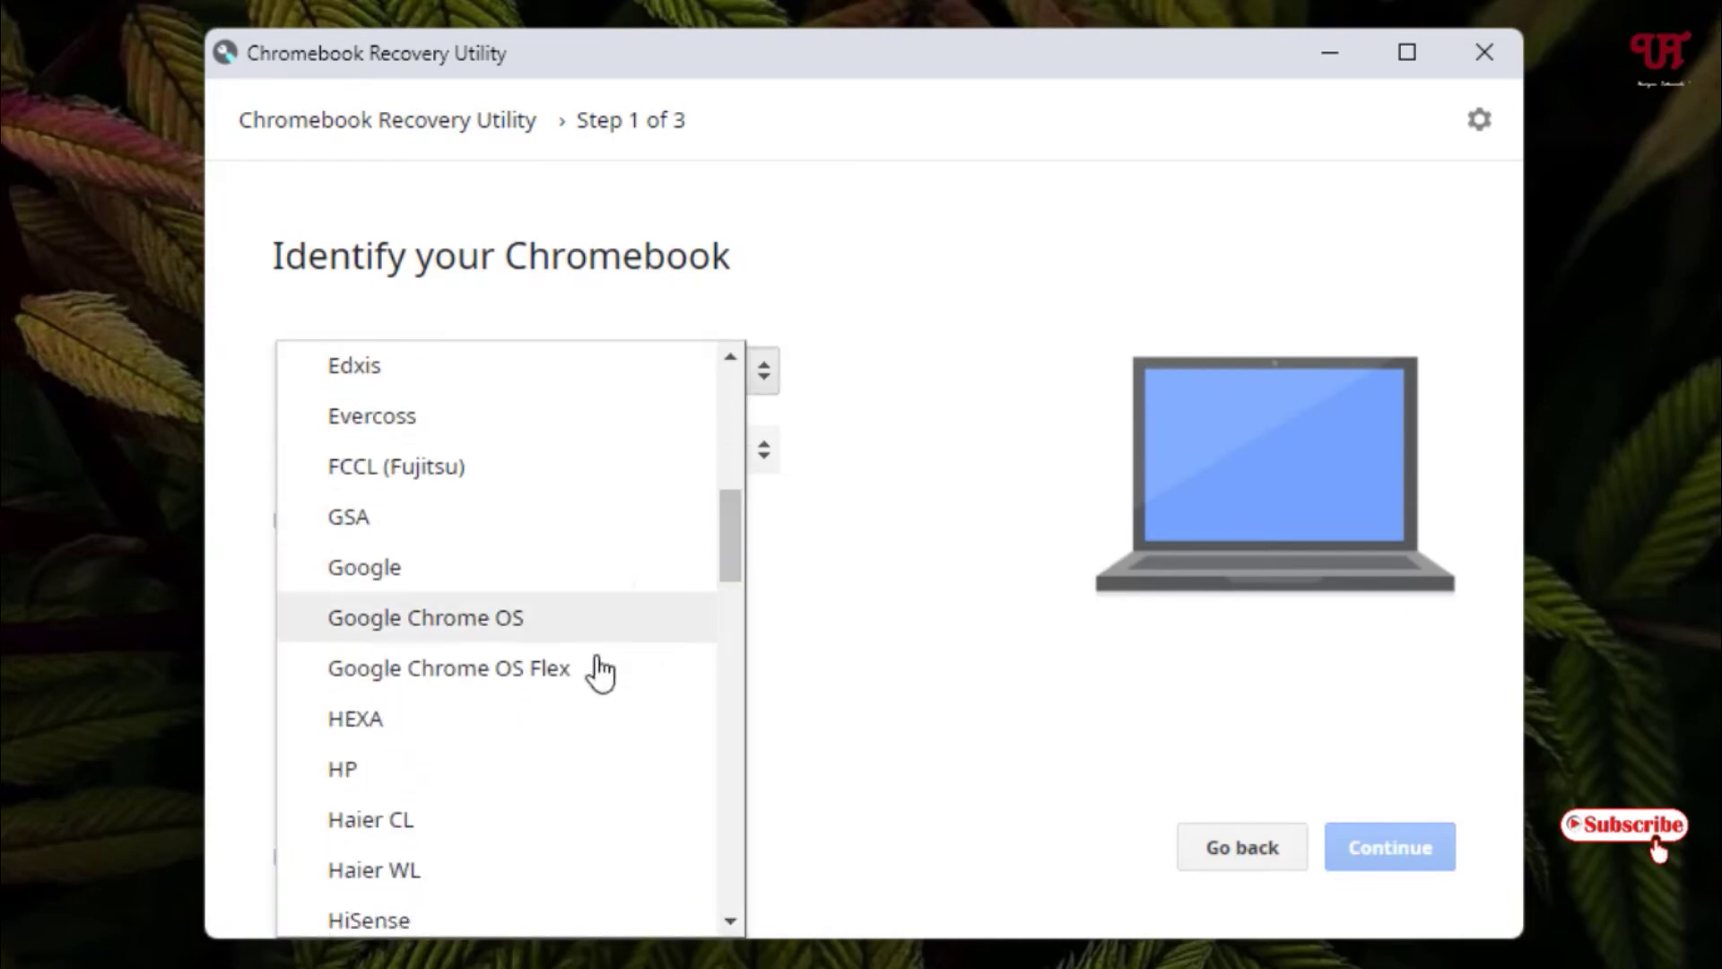
pyautogui.click(434, 689)
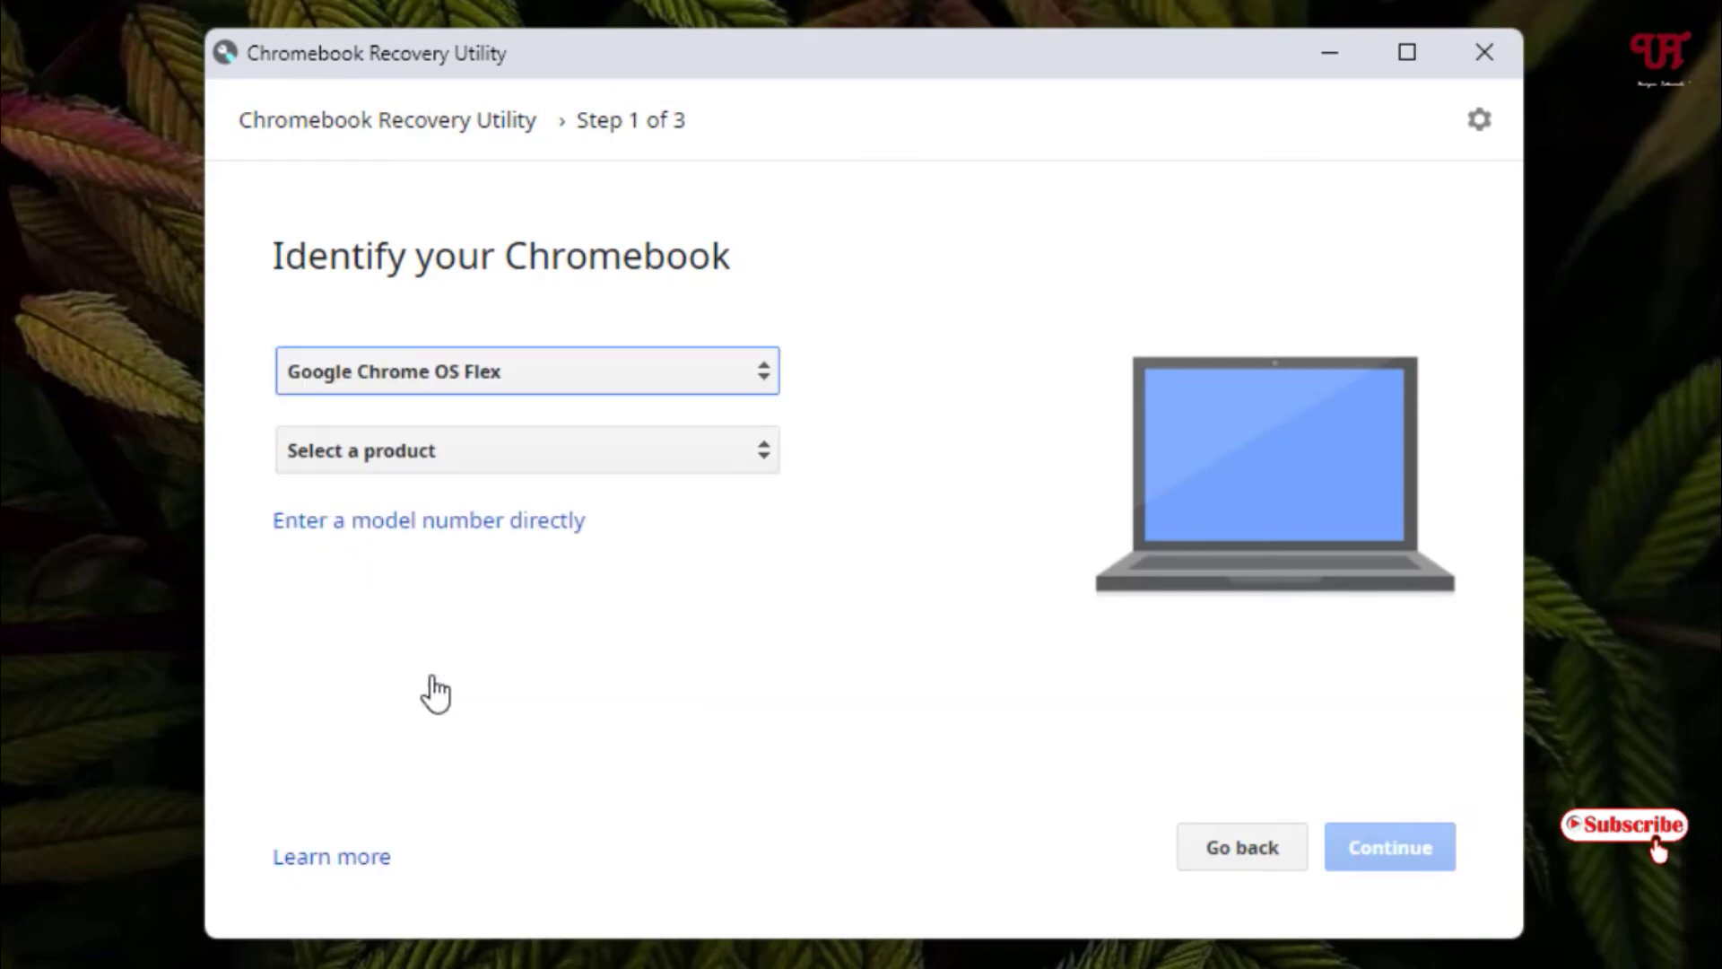
pyautogui.click(683, 456)
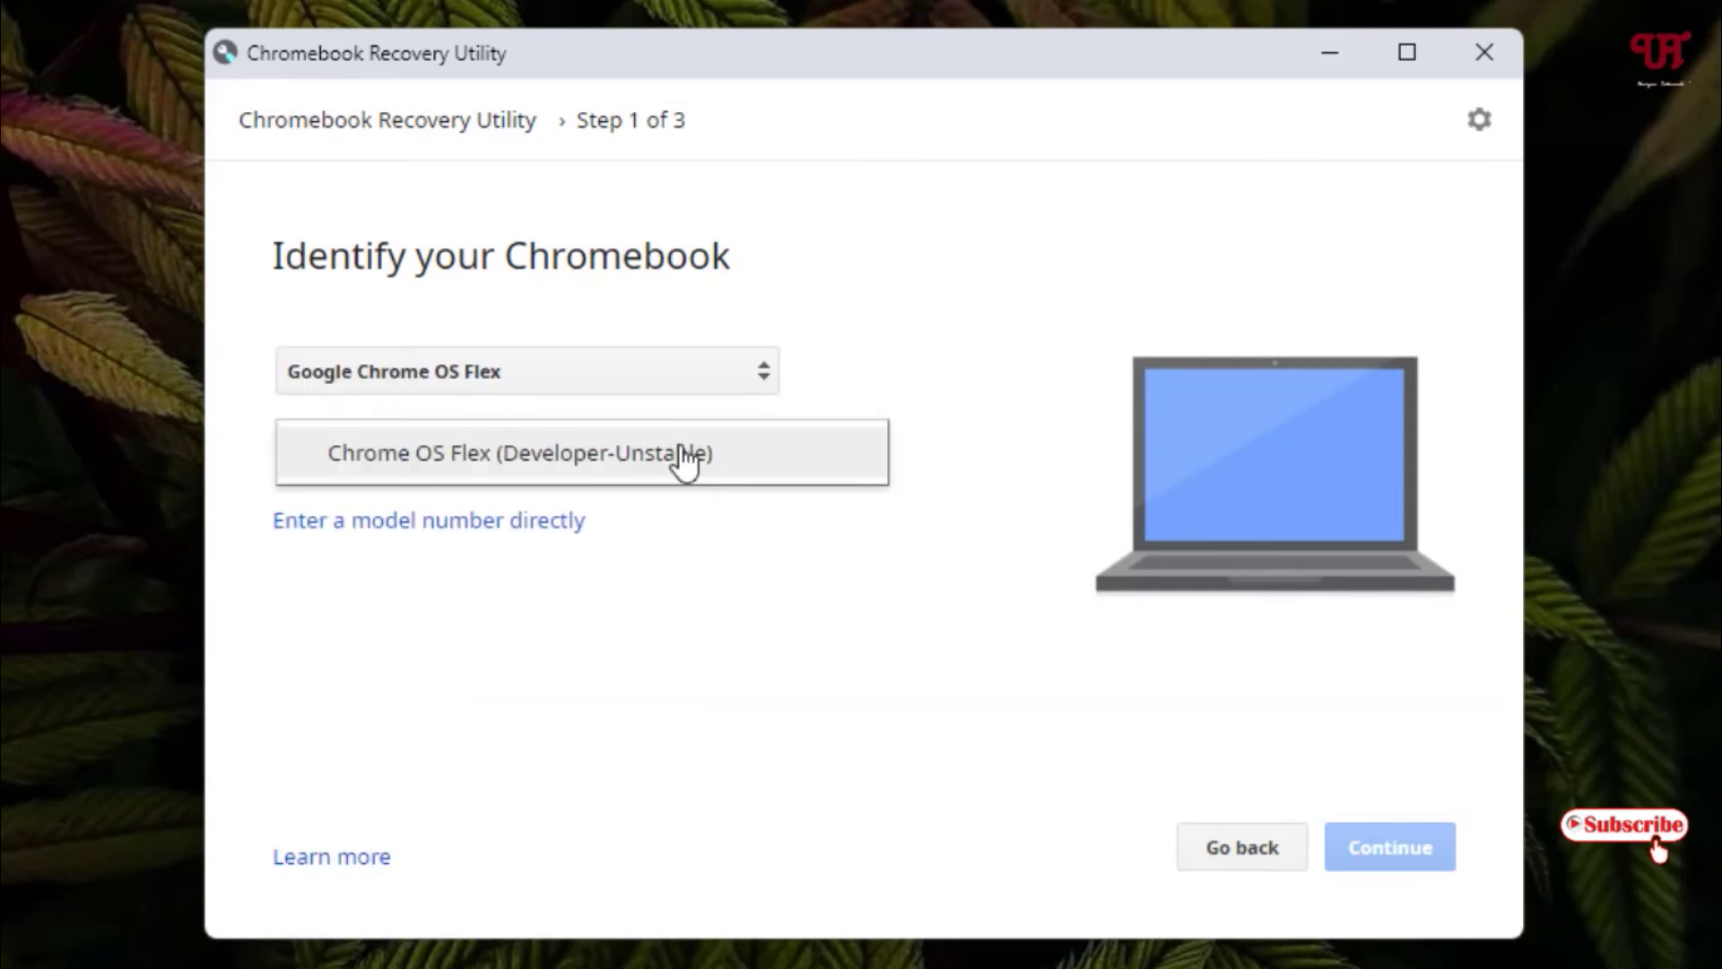
pyautogui.click(568, 478)
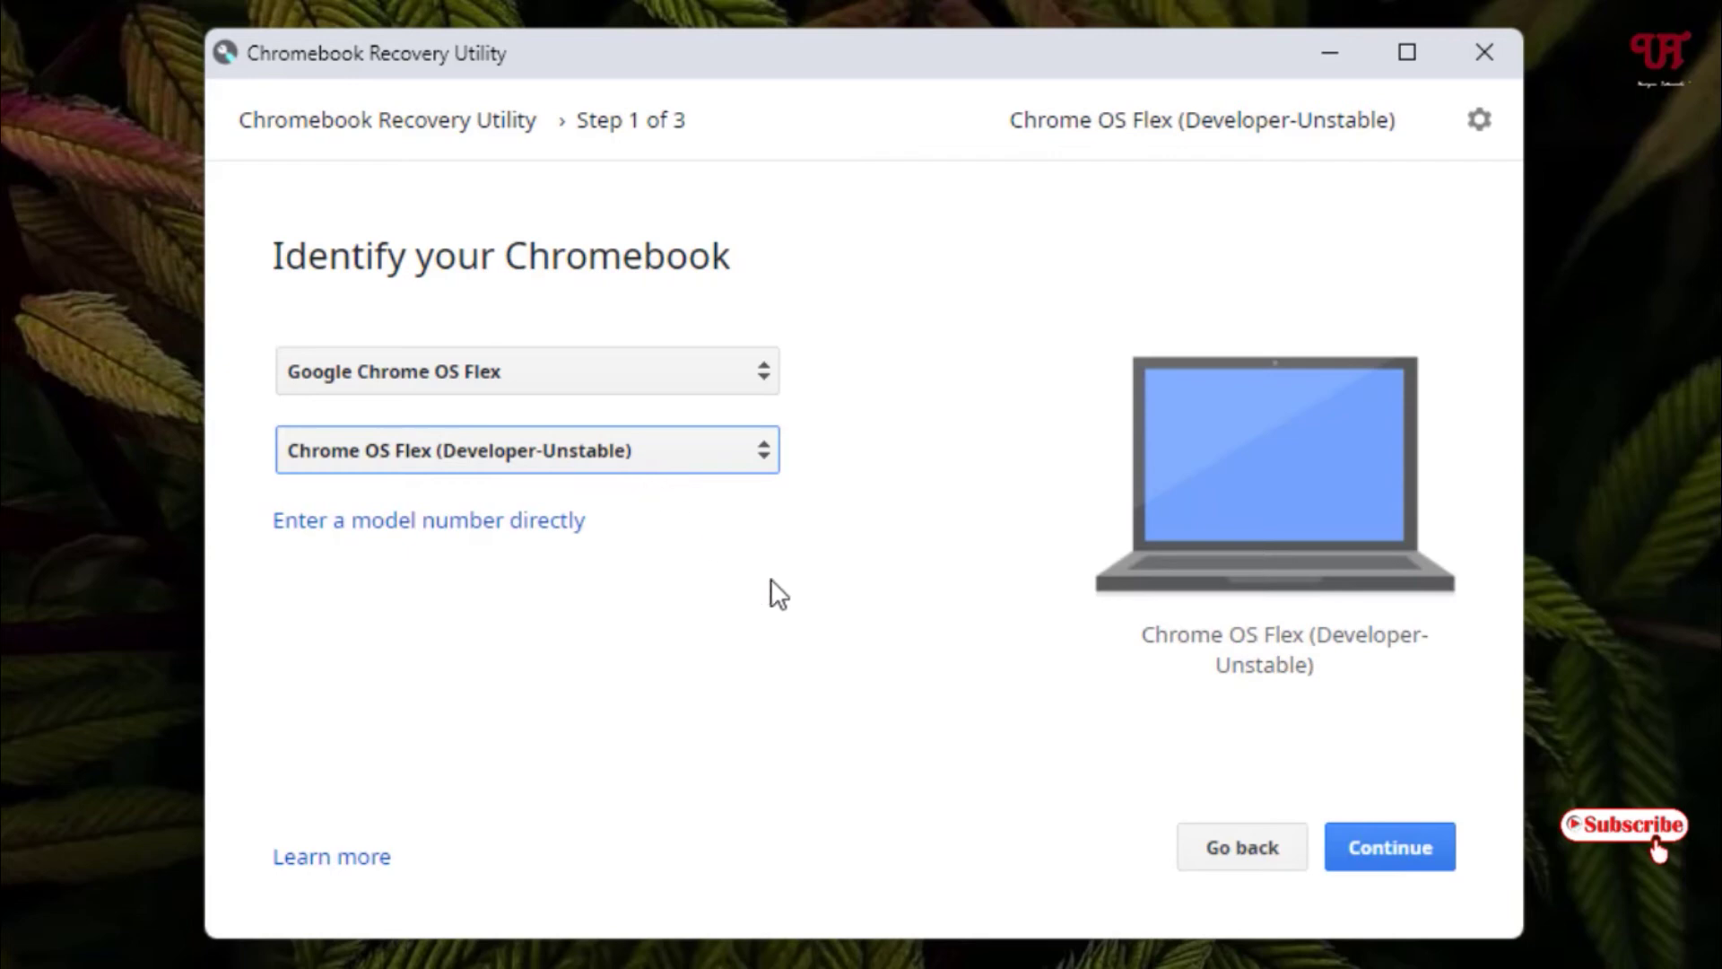
pyautogui.click(829, 557)
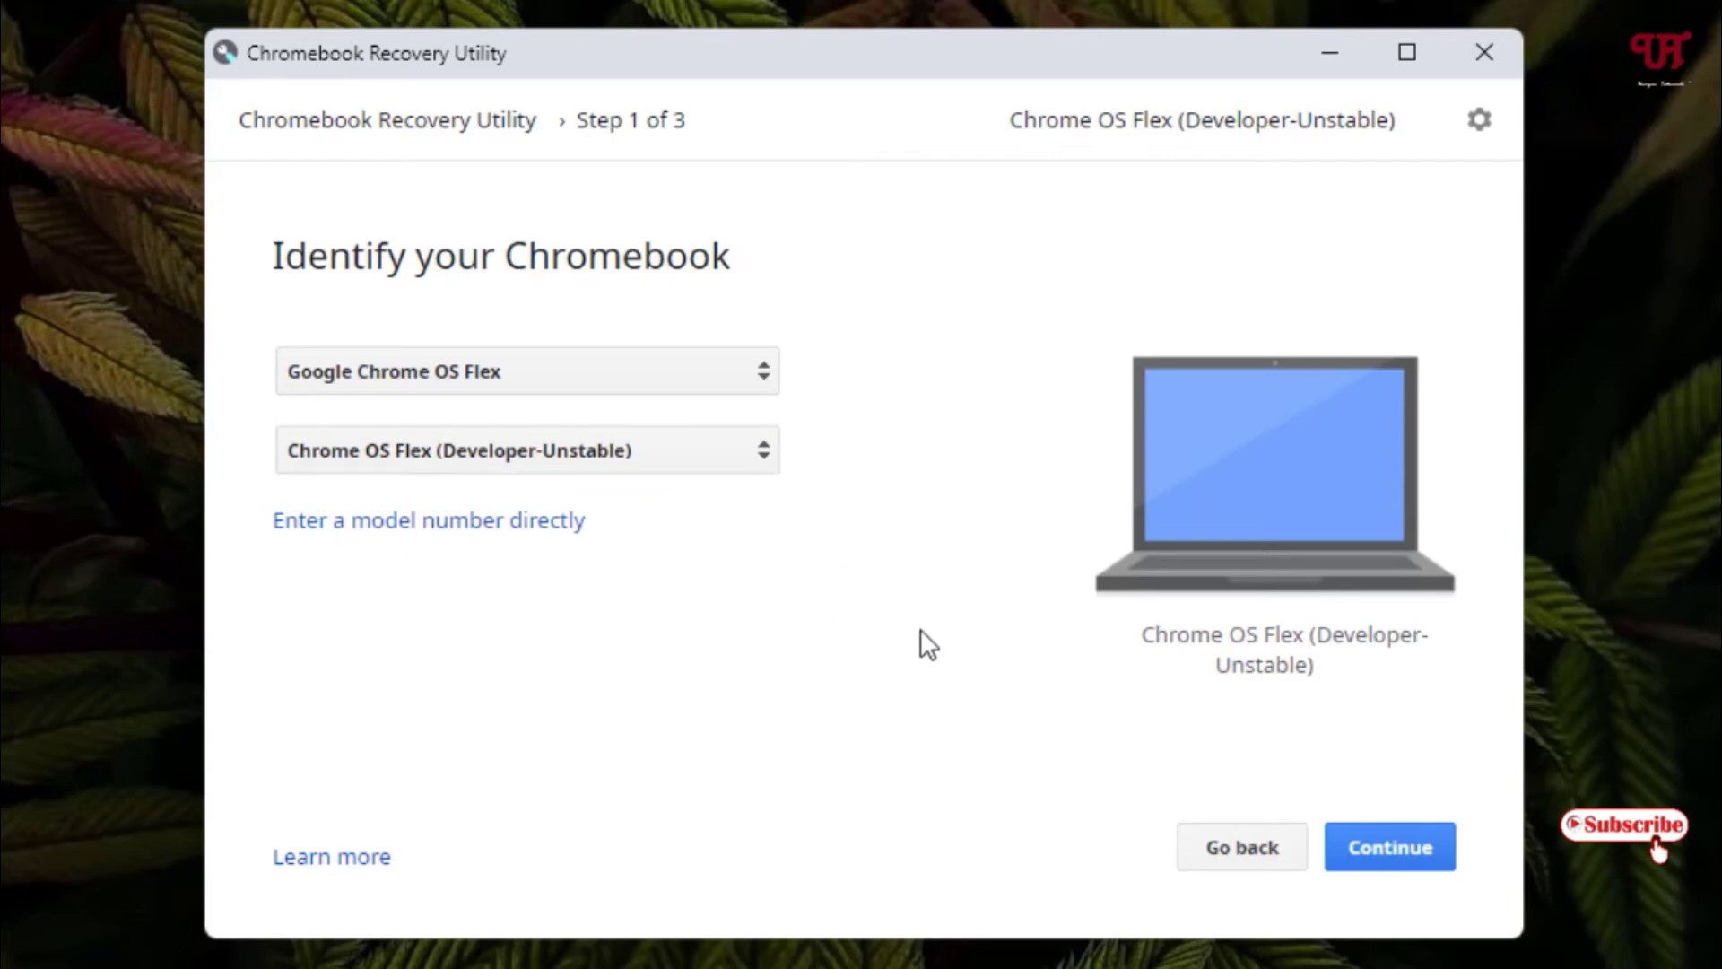
# Select the hp v232w - 28.9 GB drive and write the Chrome OS Flex image to it
pyautogui.click(1393, 851)
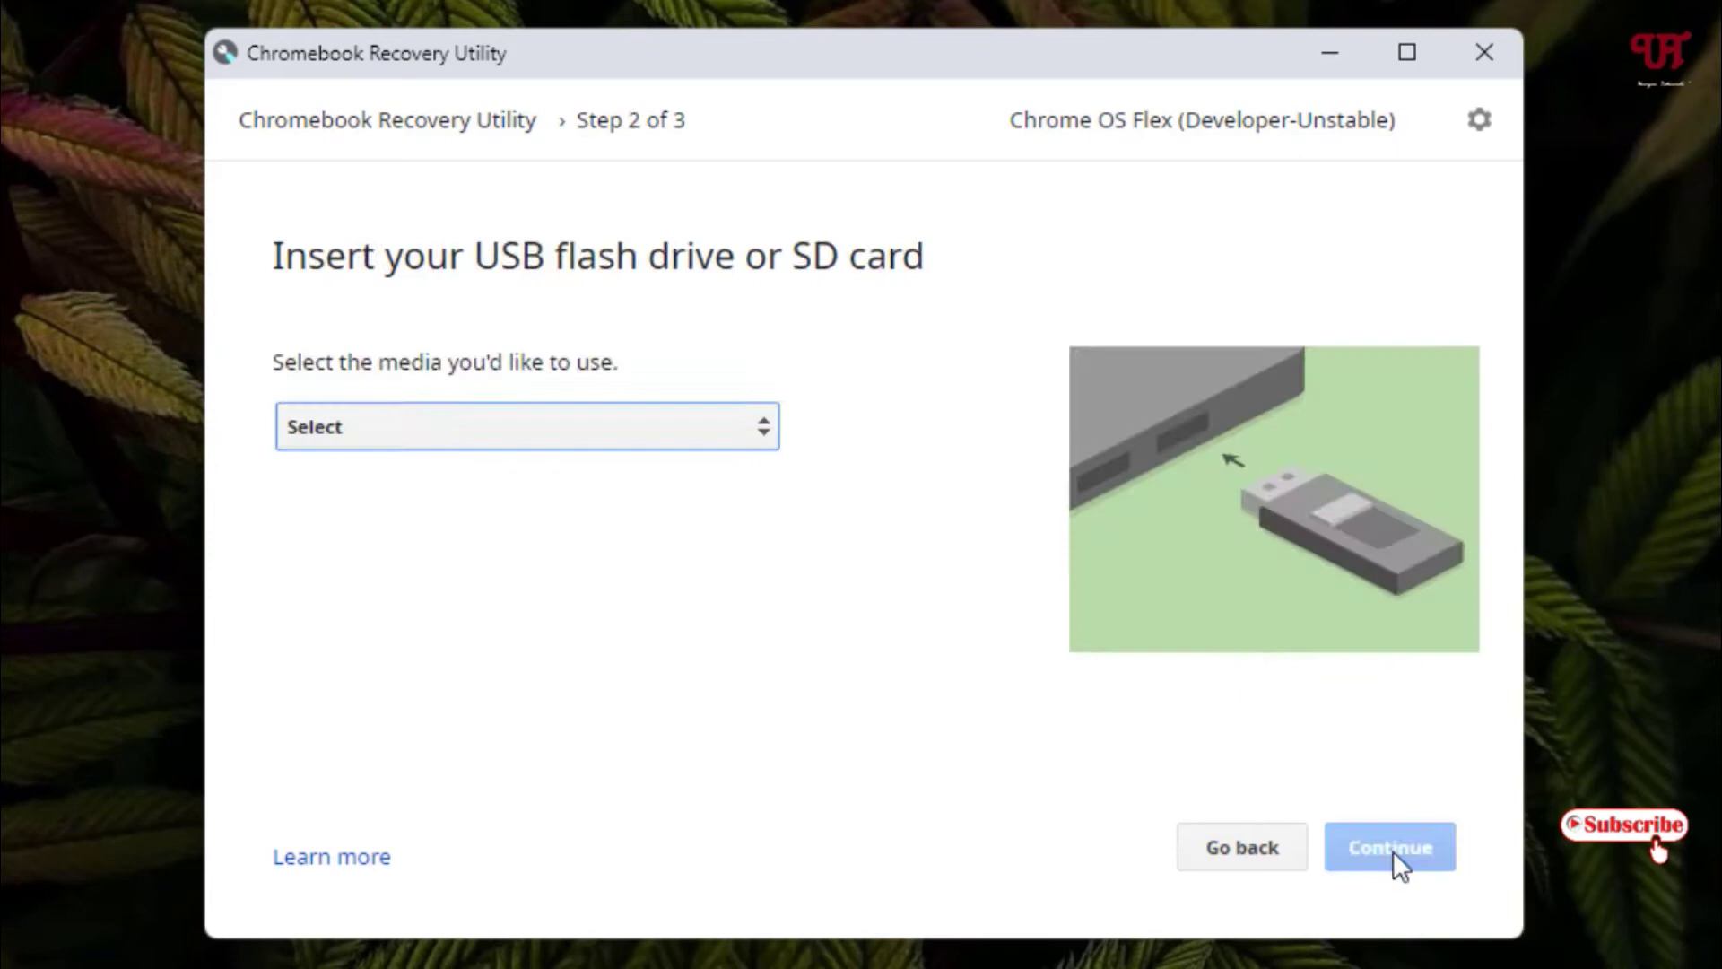
pyautogui.click(699, 438)
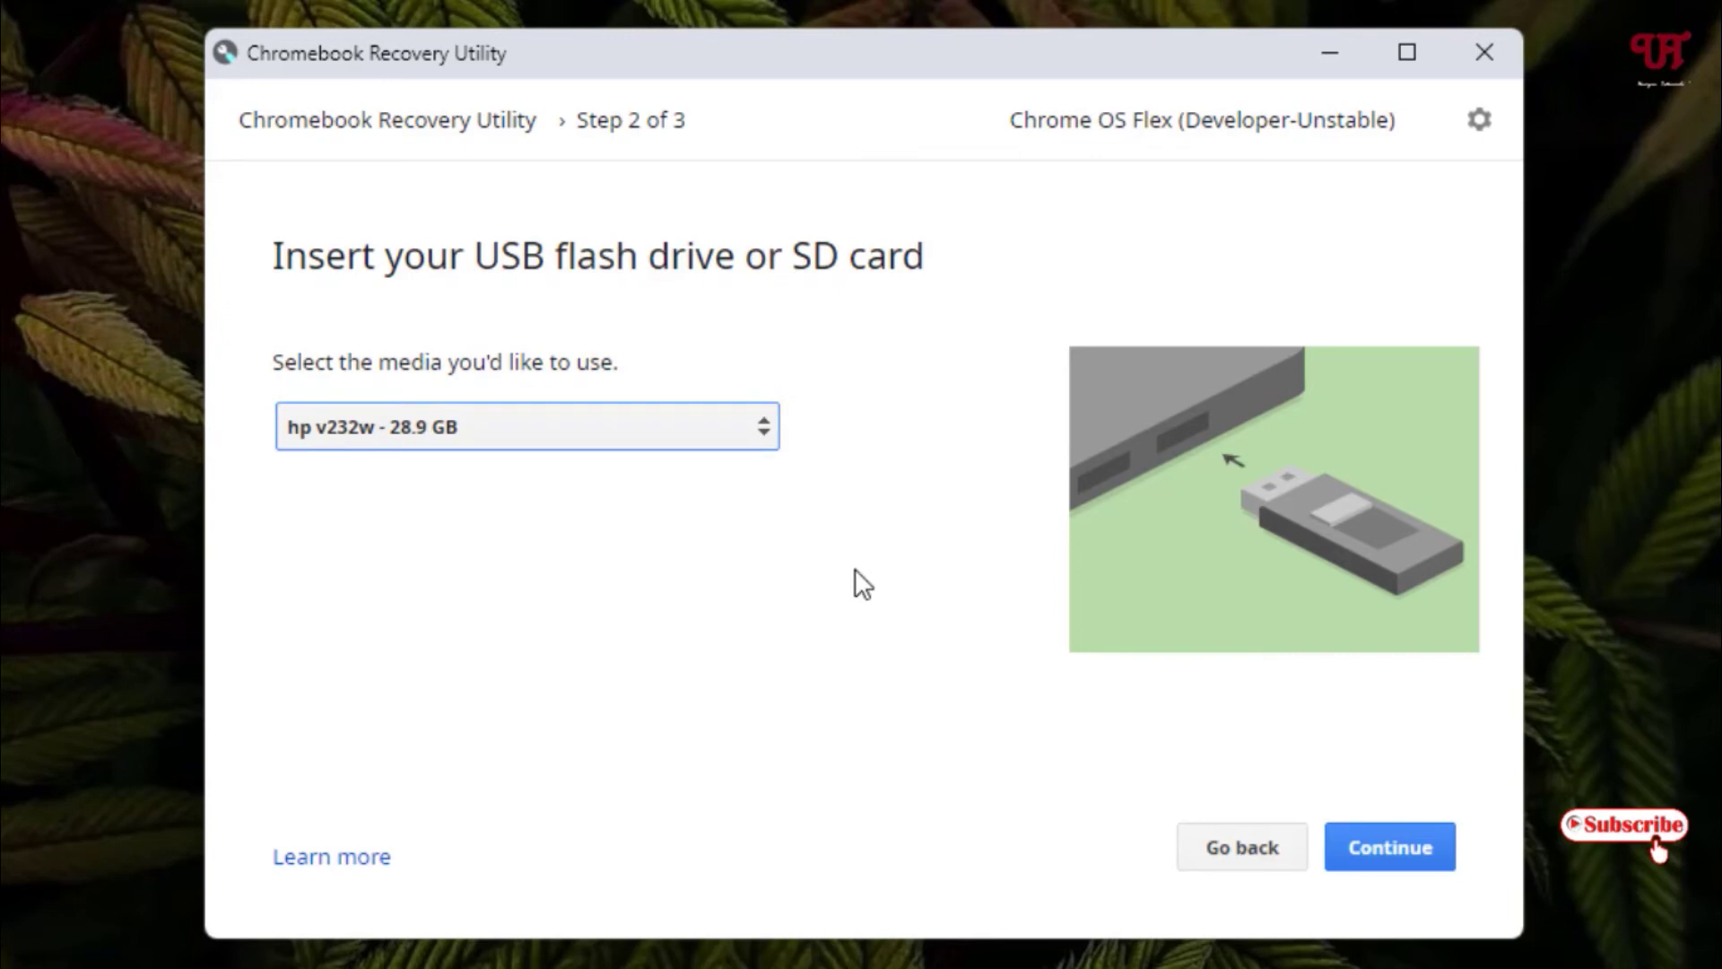
pyautogui.click(1391, 847)
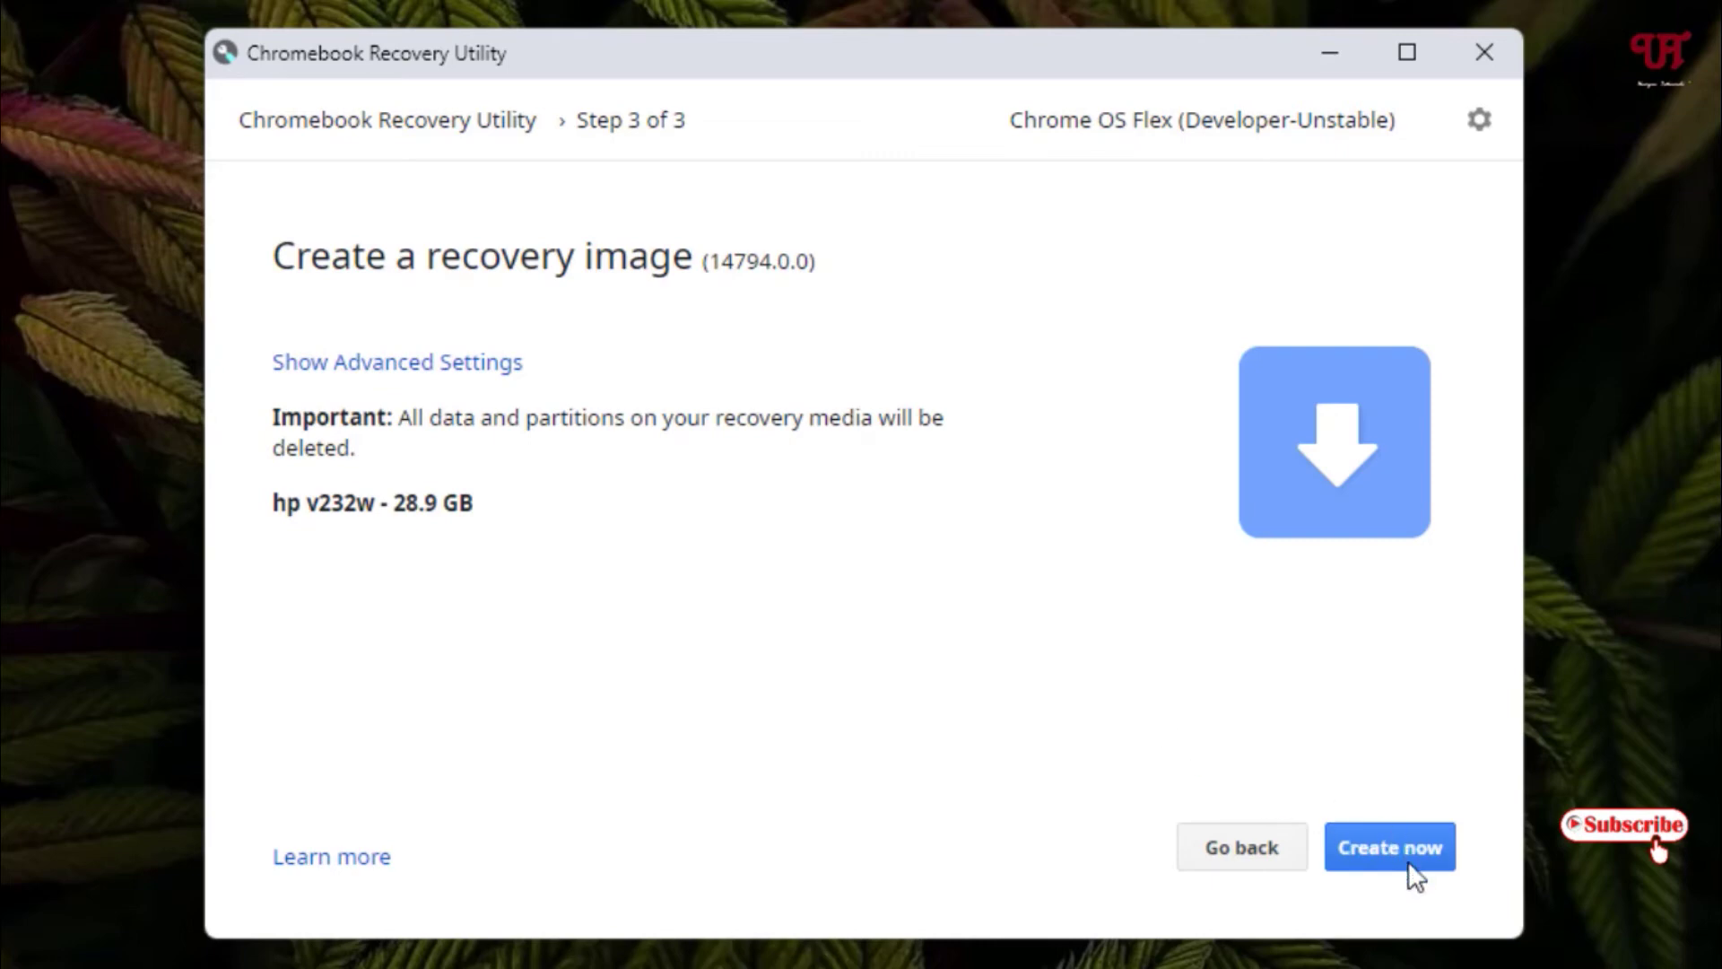
pyautogui.click(1392, 847)
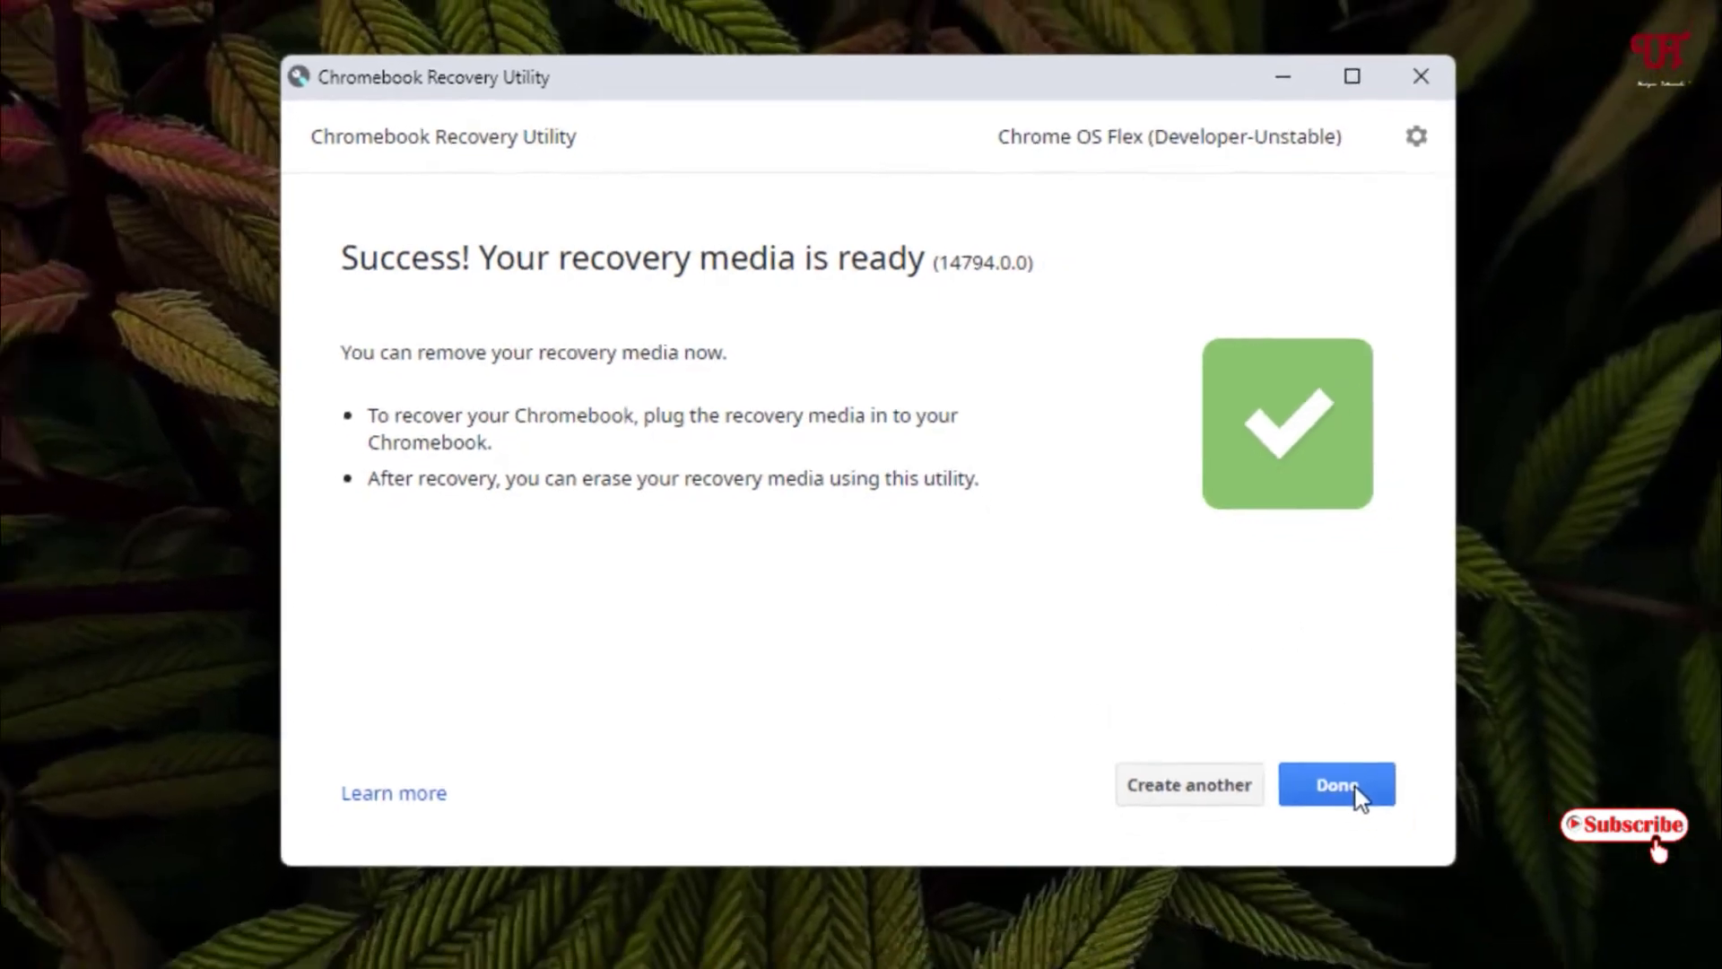
# Close the finished recovery utility and restart the PC to boot from USB
pyautogui.click(1400, 846)
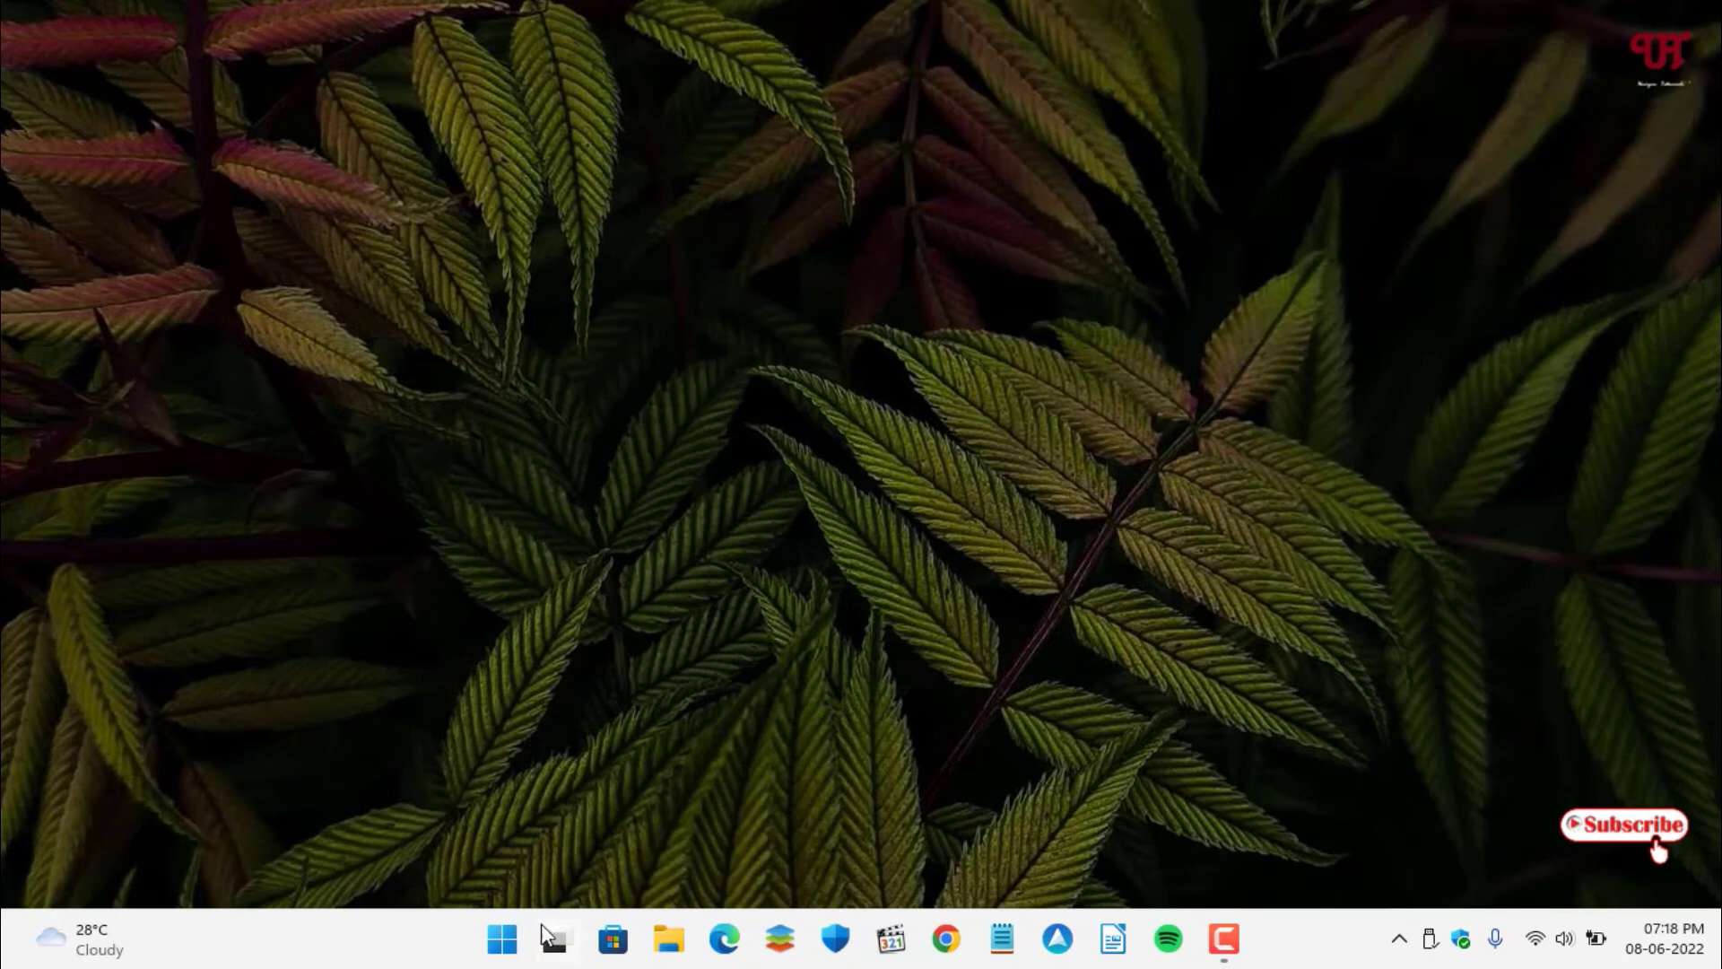
pyautogui.click(501, 941)
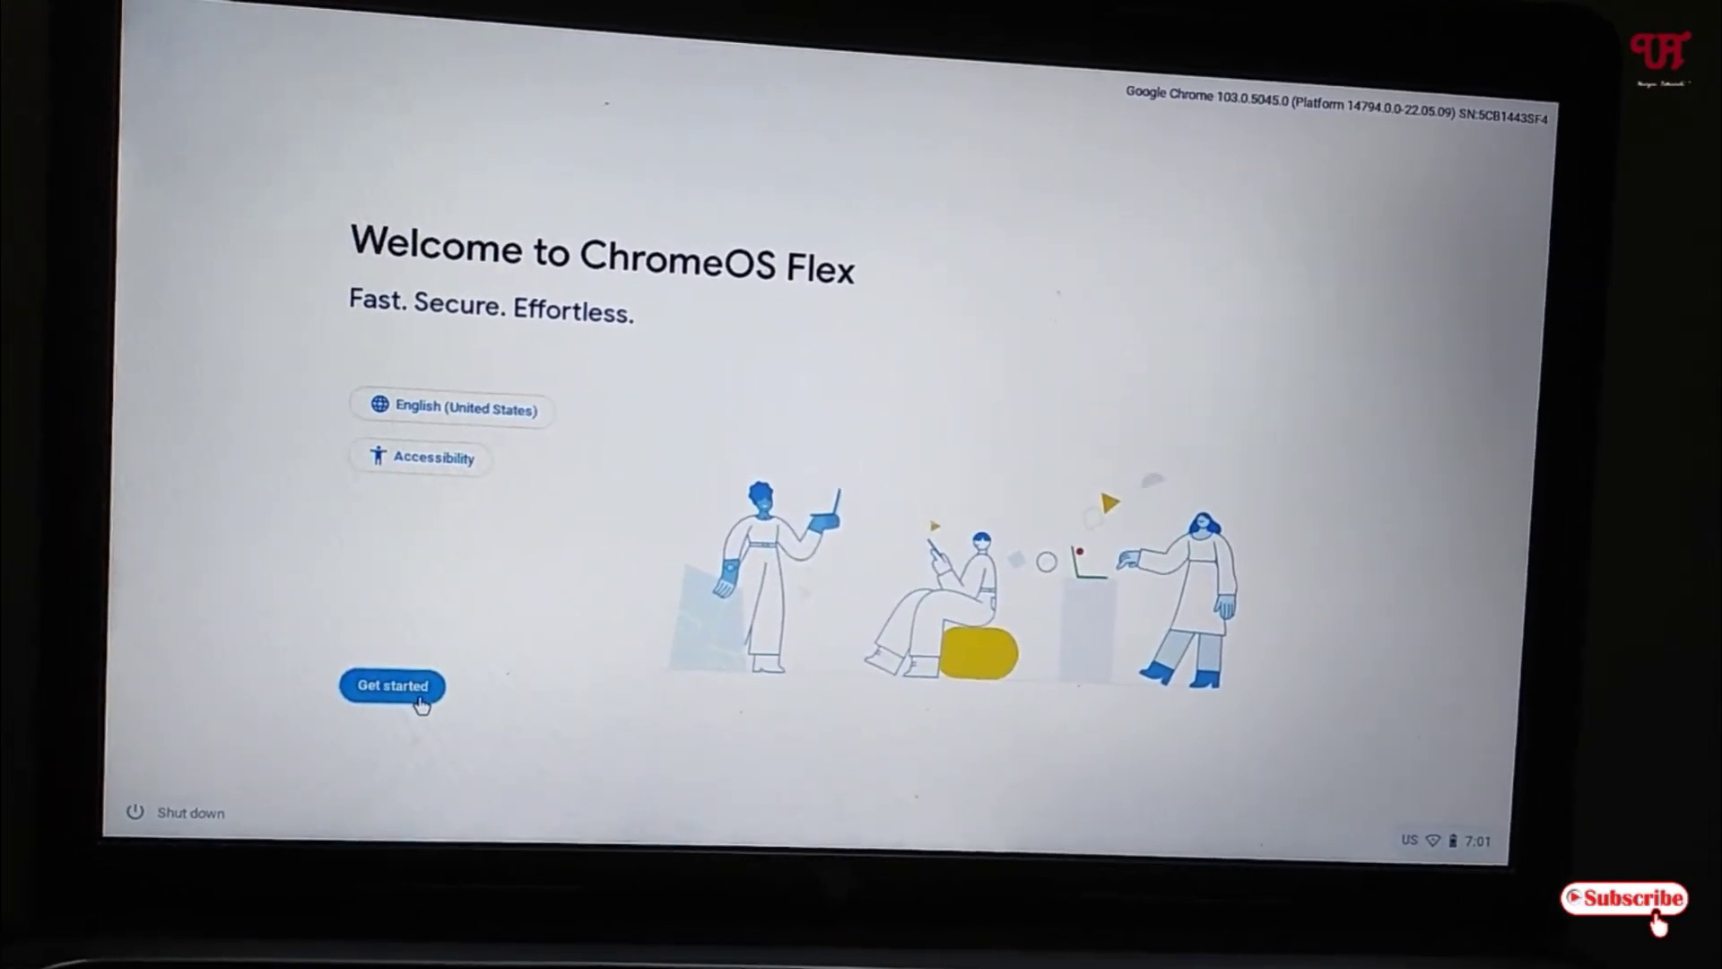
# Start ChromeOS Flex setup with Try it first, running from USB
pyautogui.click(409, 697)
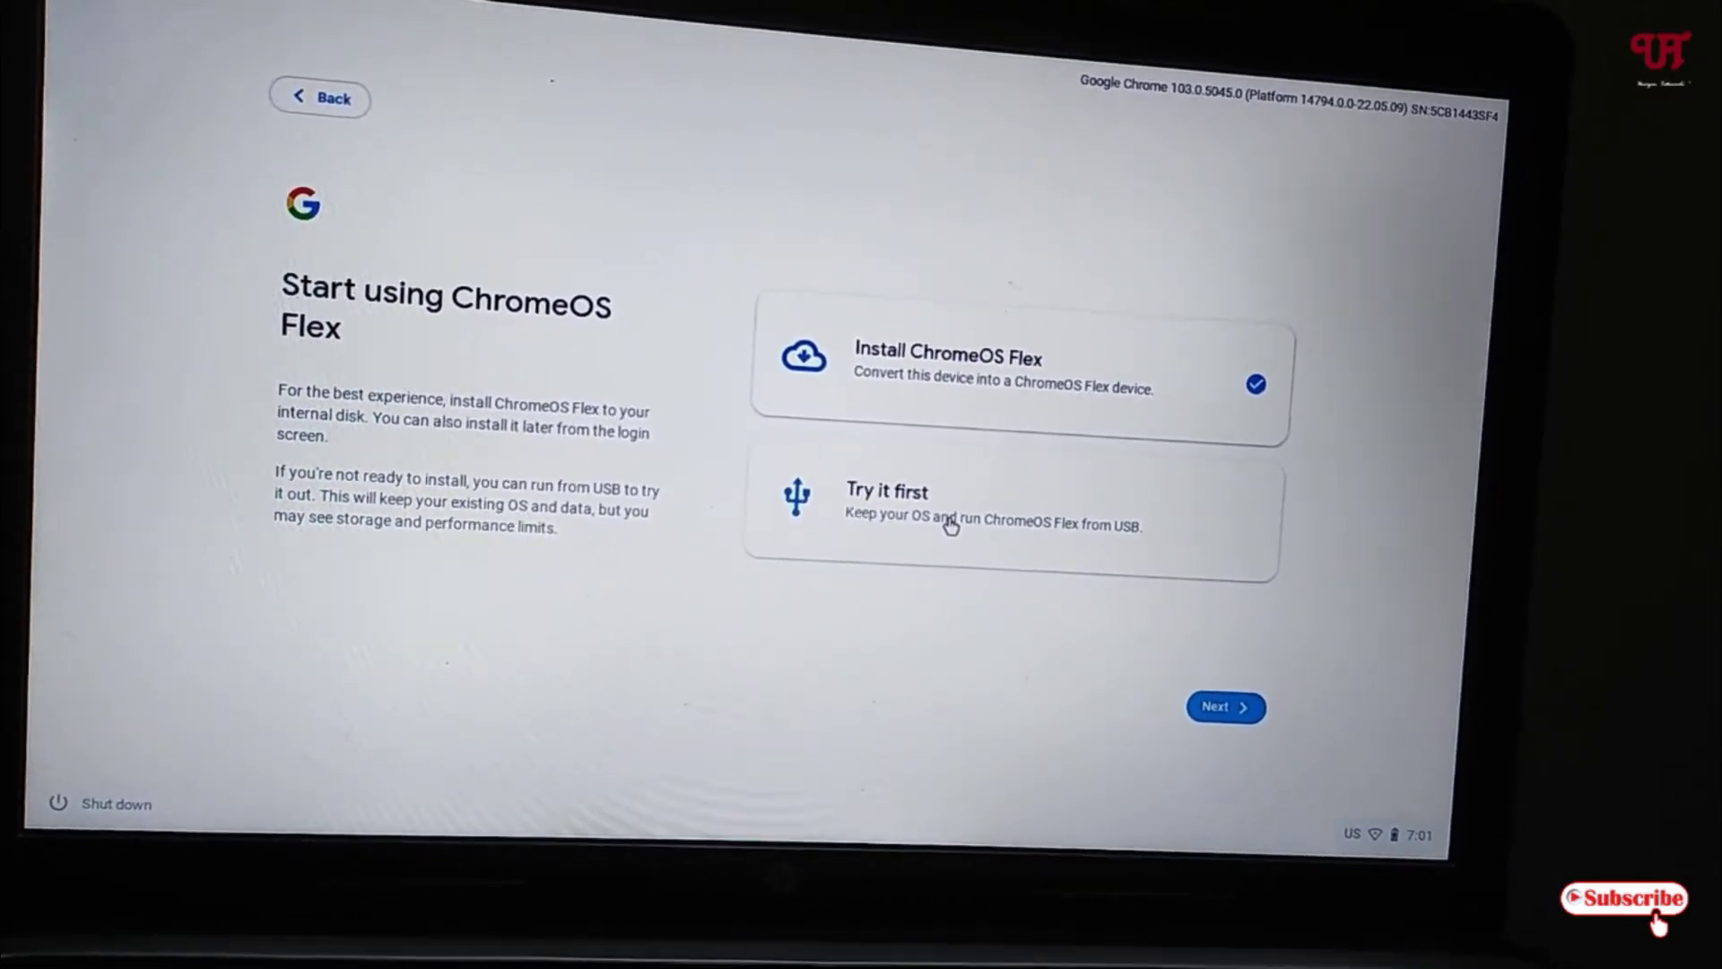
pyautogui.click(963, 523)
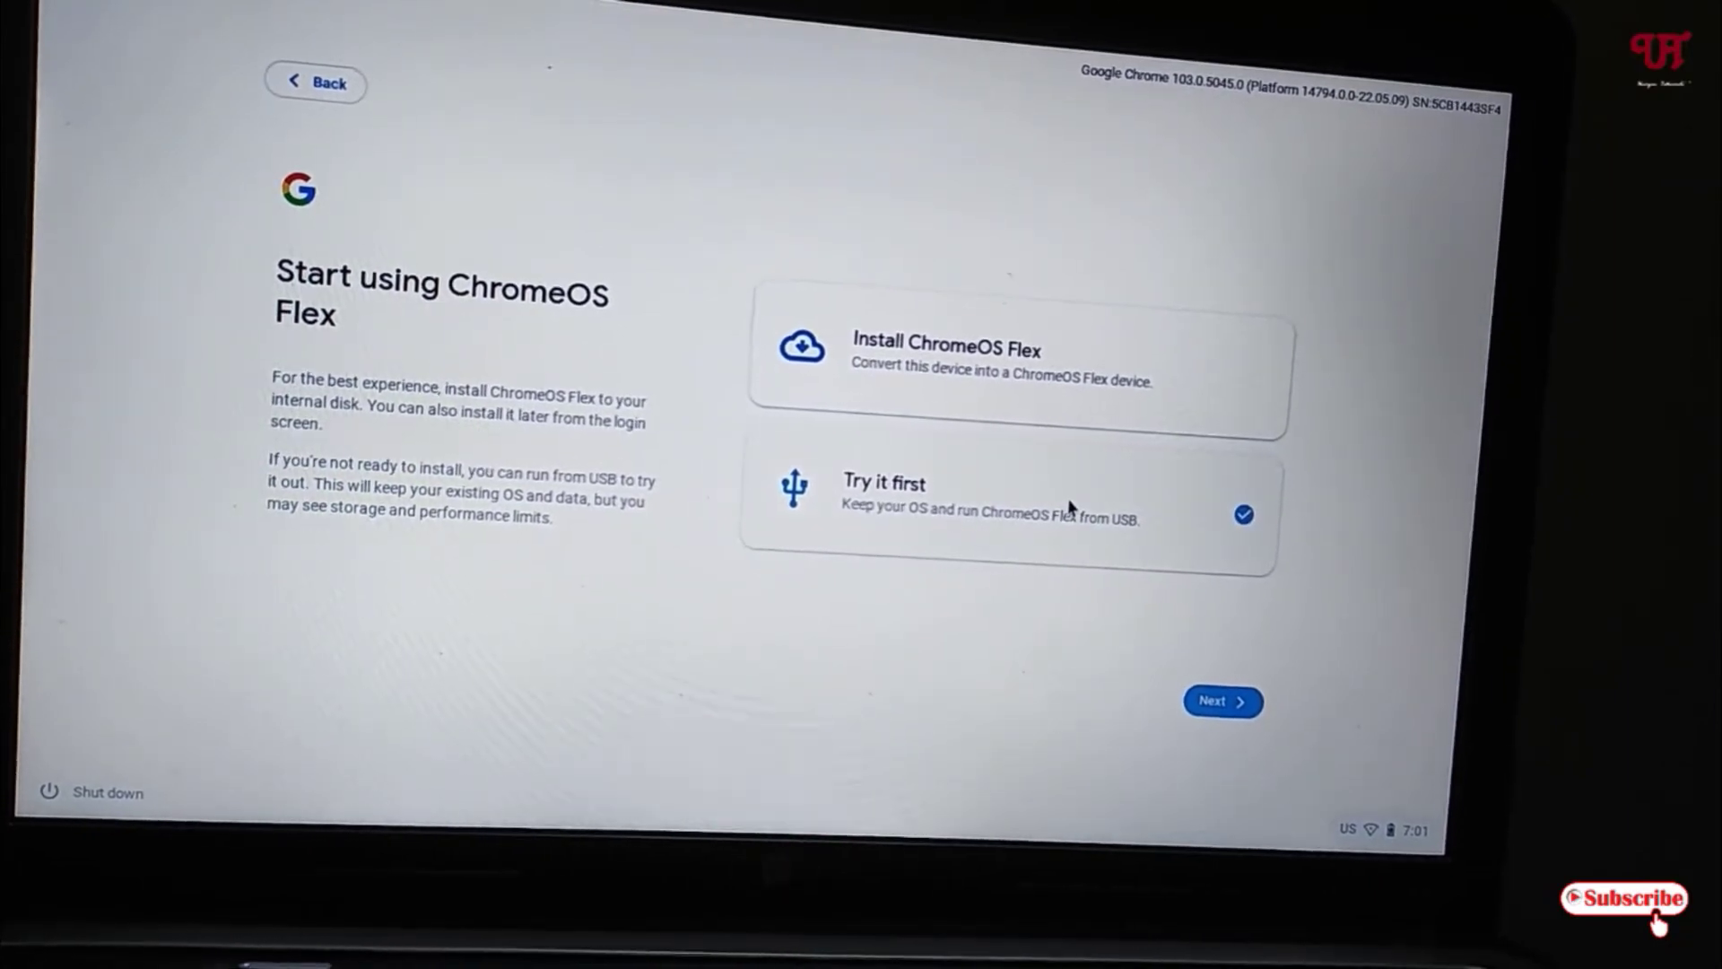
pyautogui.click(1203, 704)
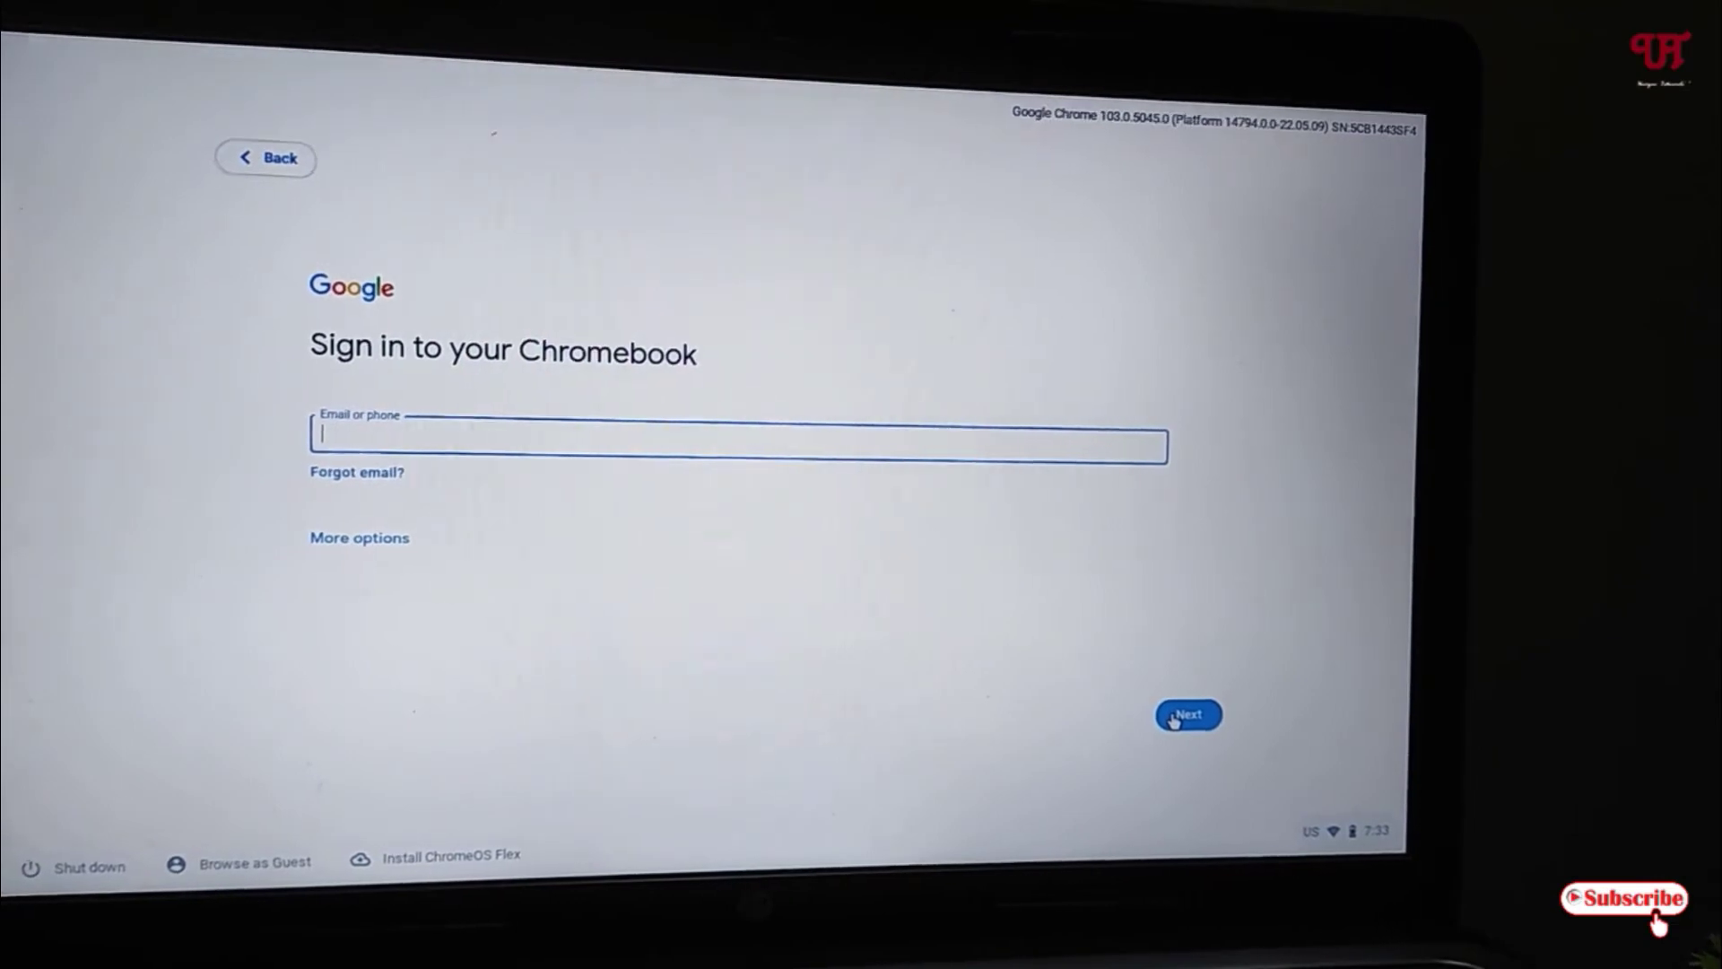
pyautogui.write('example@gmail.com')
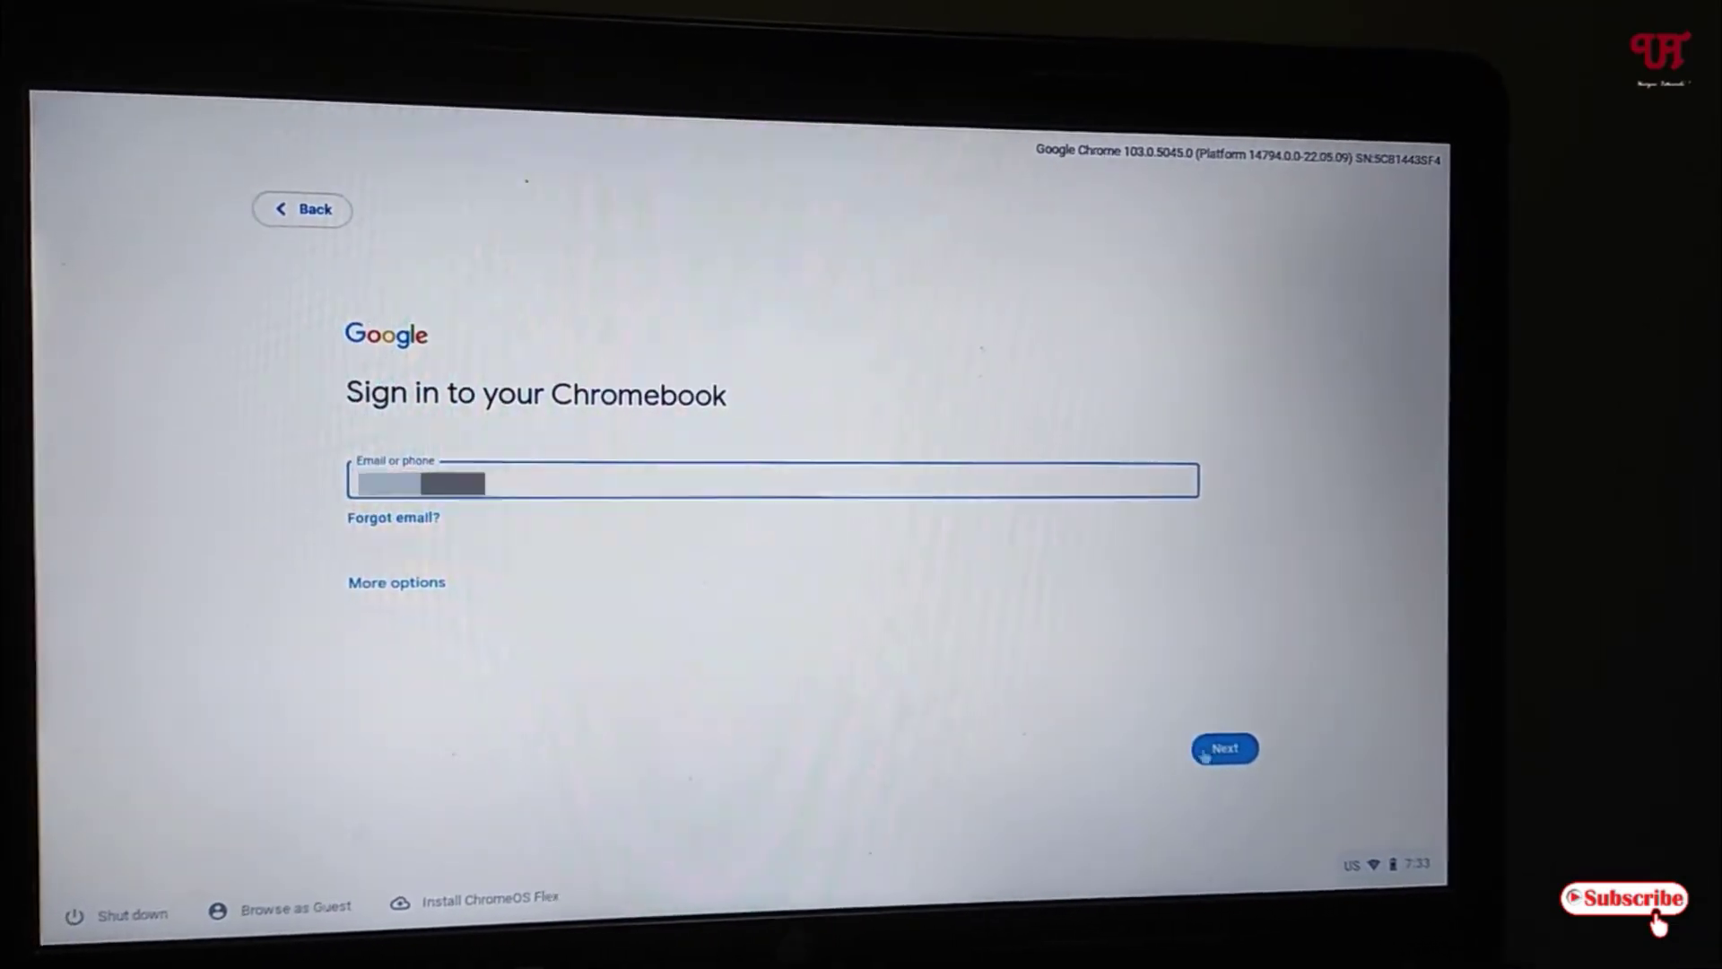
# Sign in with the Google account email and password, and finish setup
pyautogui.click(1214, 760)
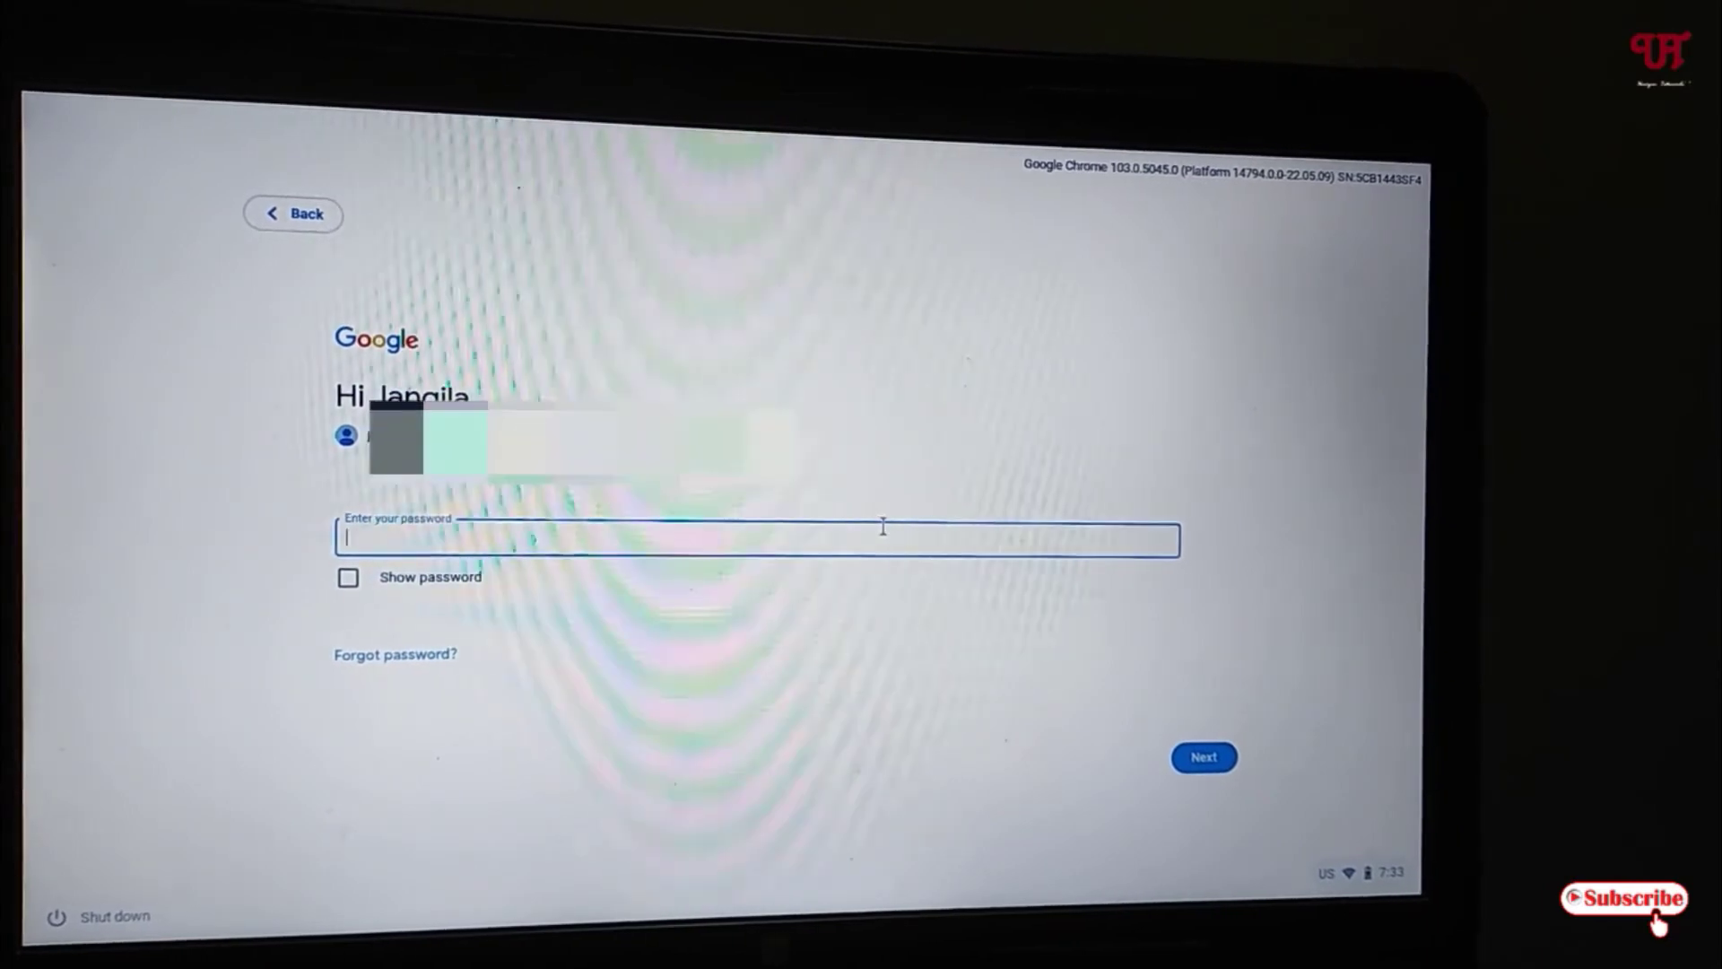
pyautogui.write('password')
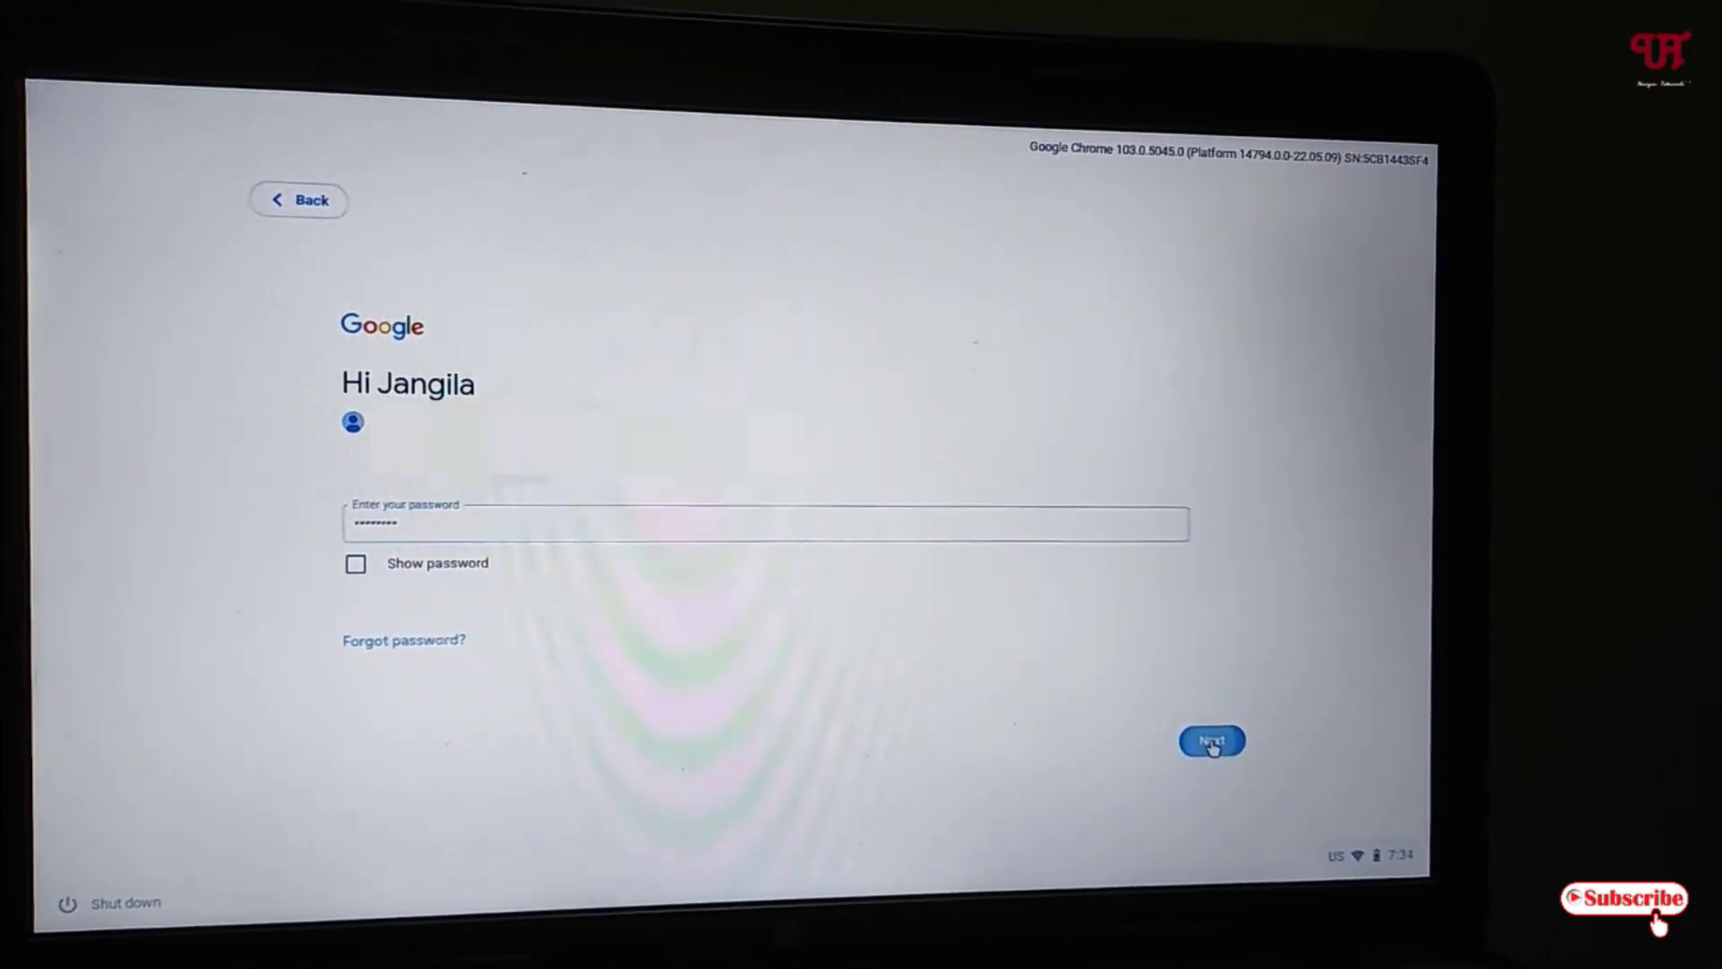
pyautogui.click(1197, 756)
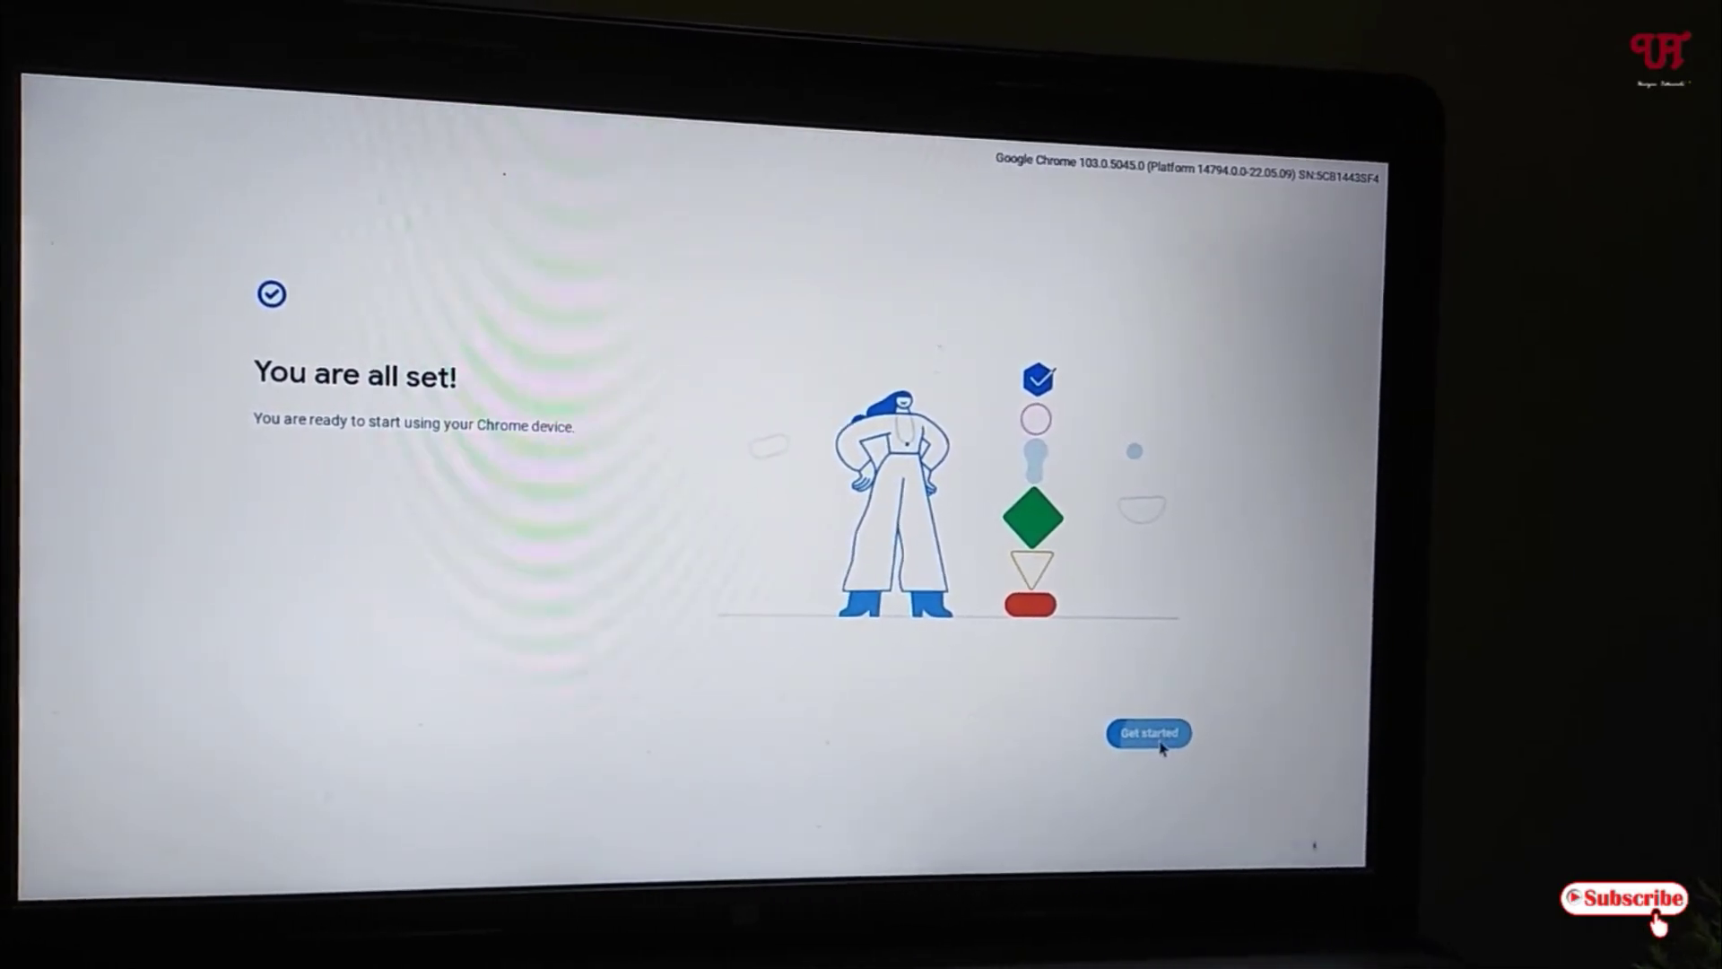
pyautogui.click(1149, 734)
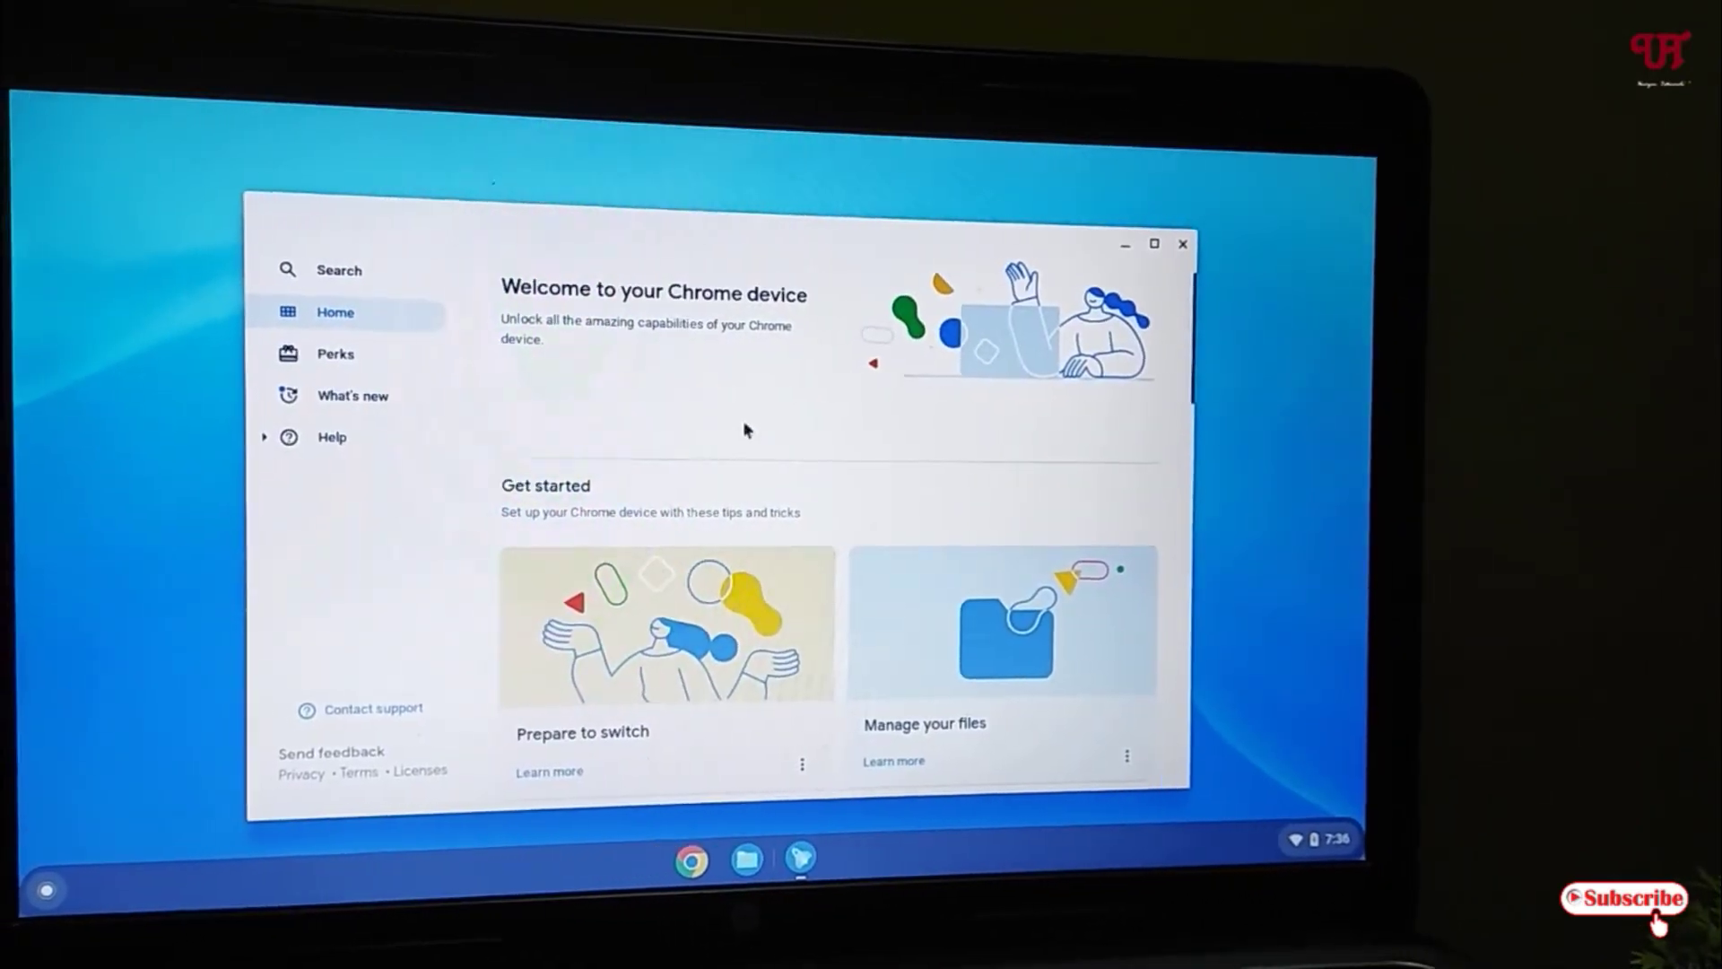
pyautogui.scroll(-1, 814, 452)
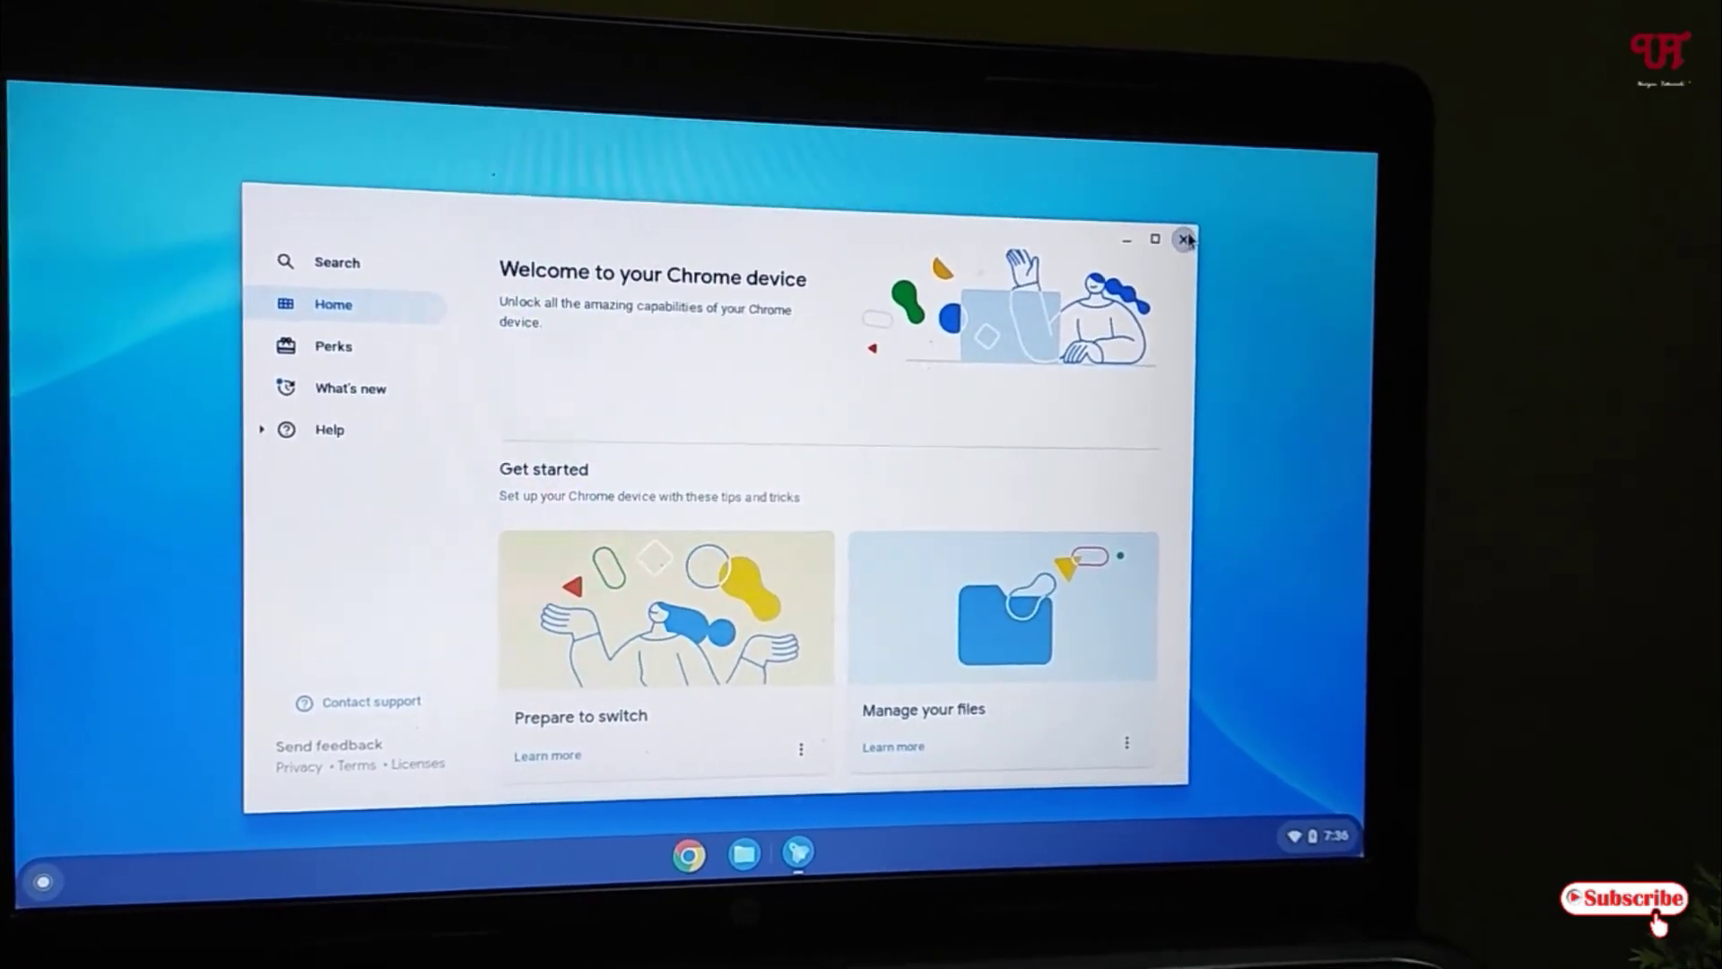
# Close the Welcome to your Chrome device window
pyautogui.click(1186, 240)
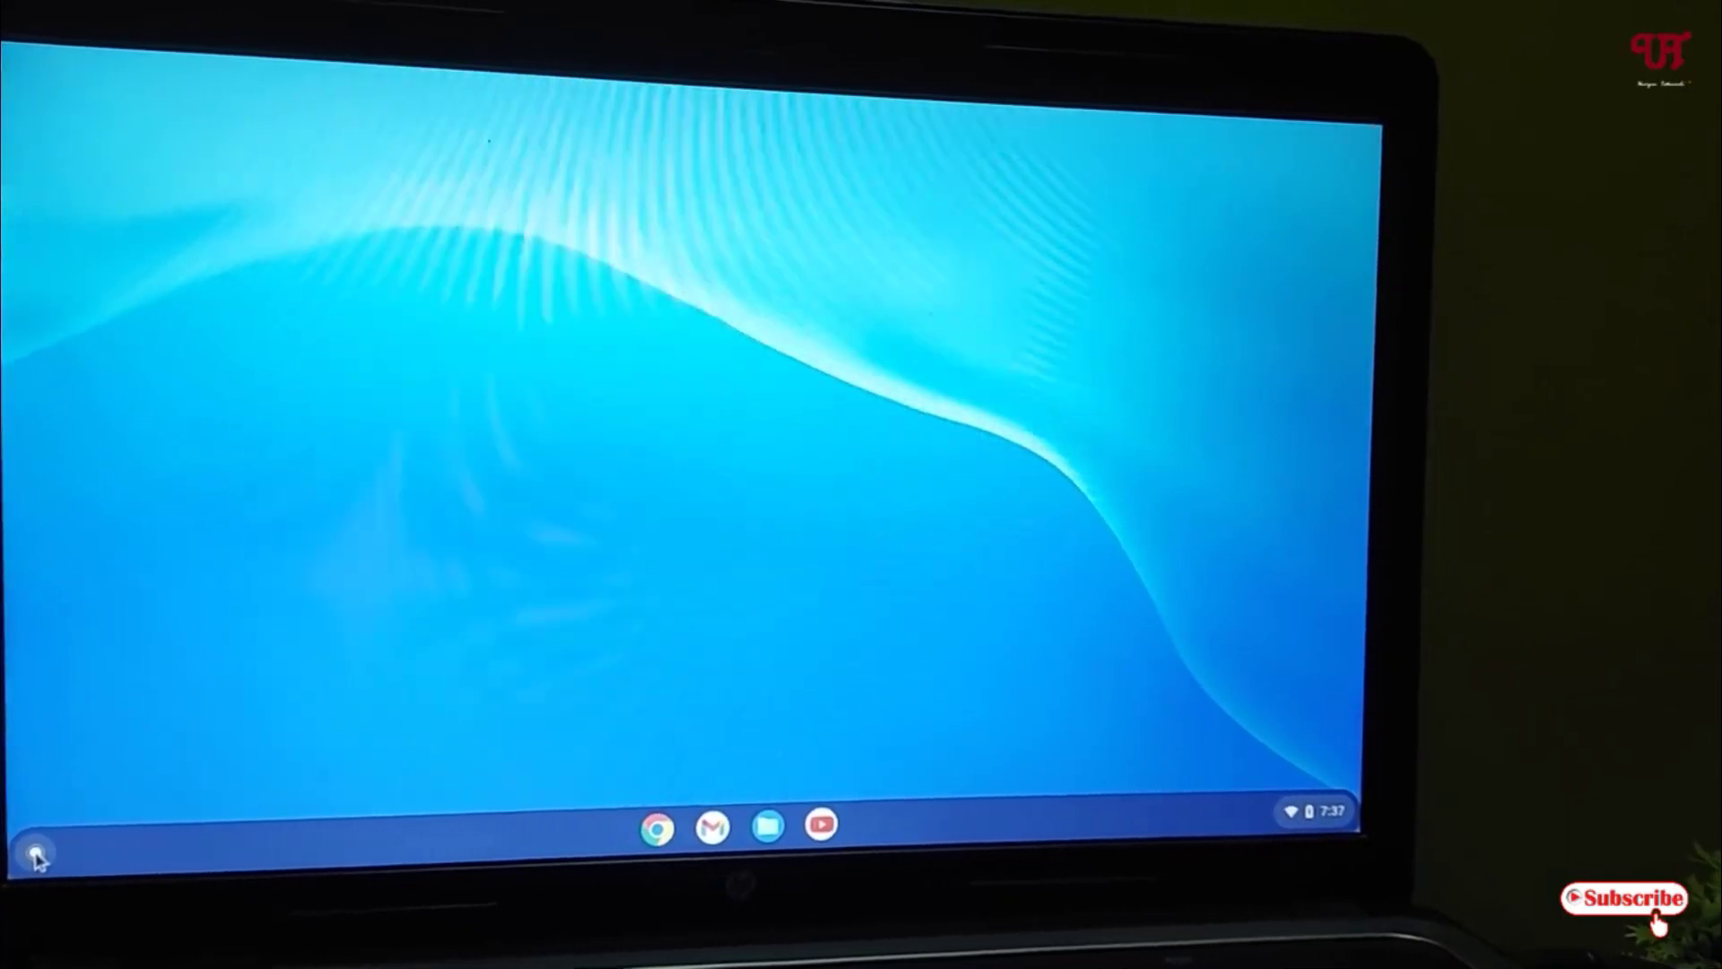
pyautogui.click(37, 857)
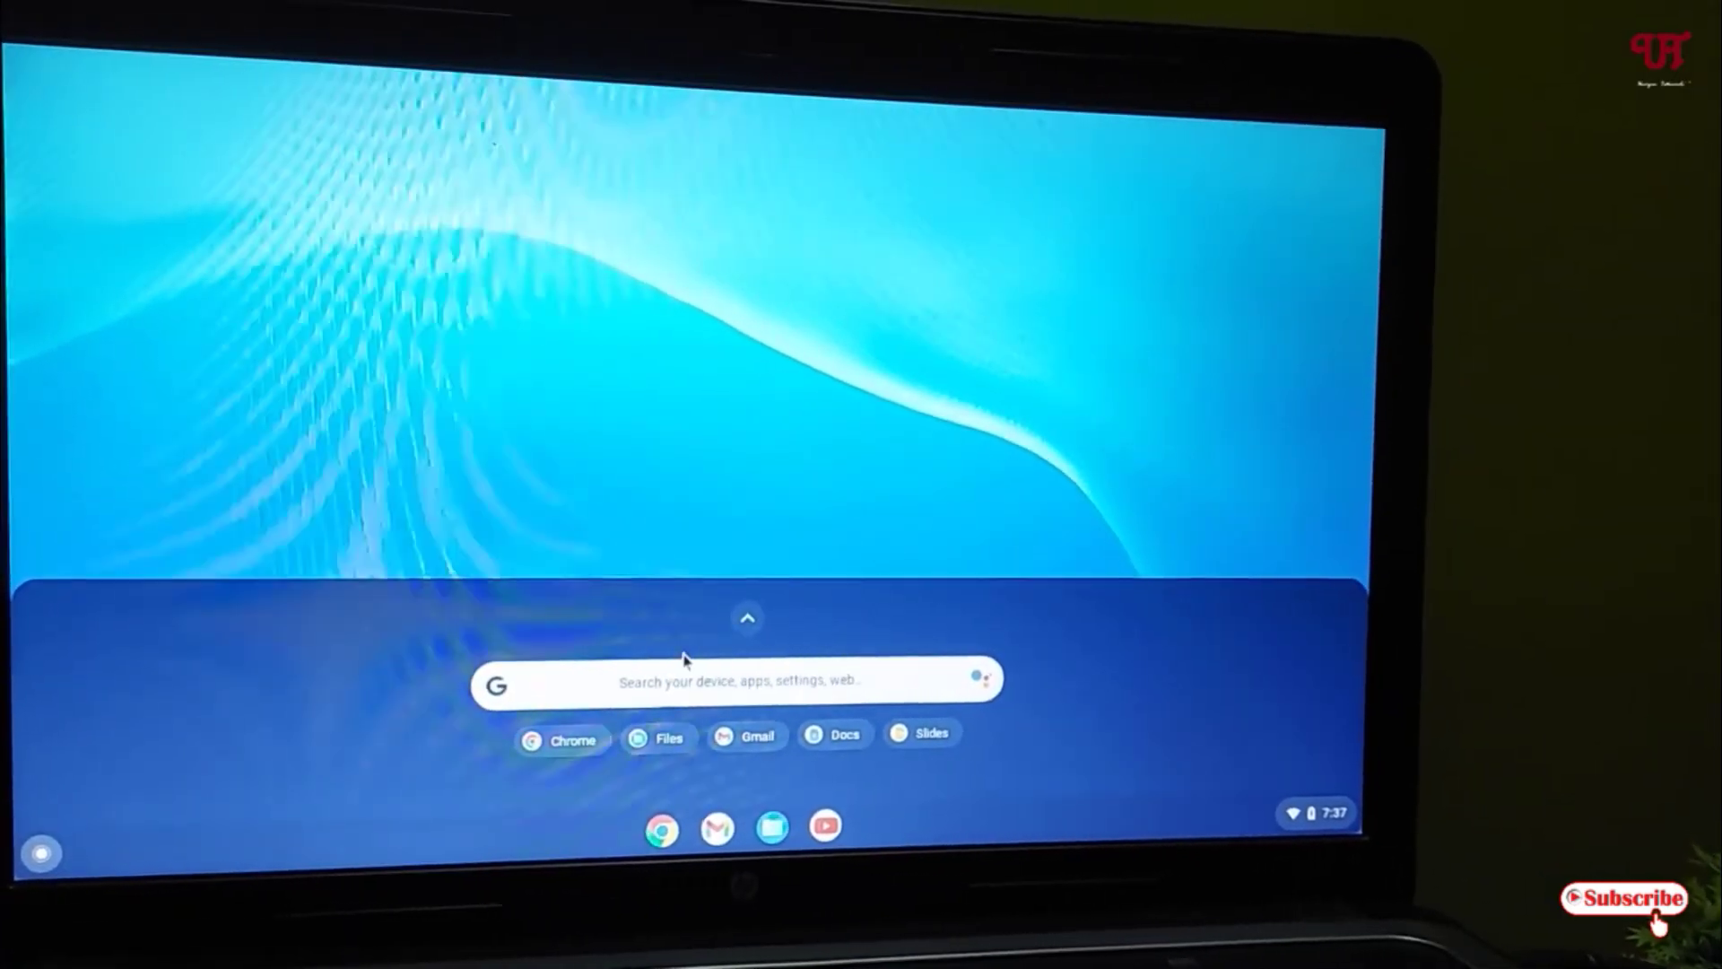
pyautogui.click(741, 618)
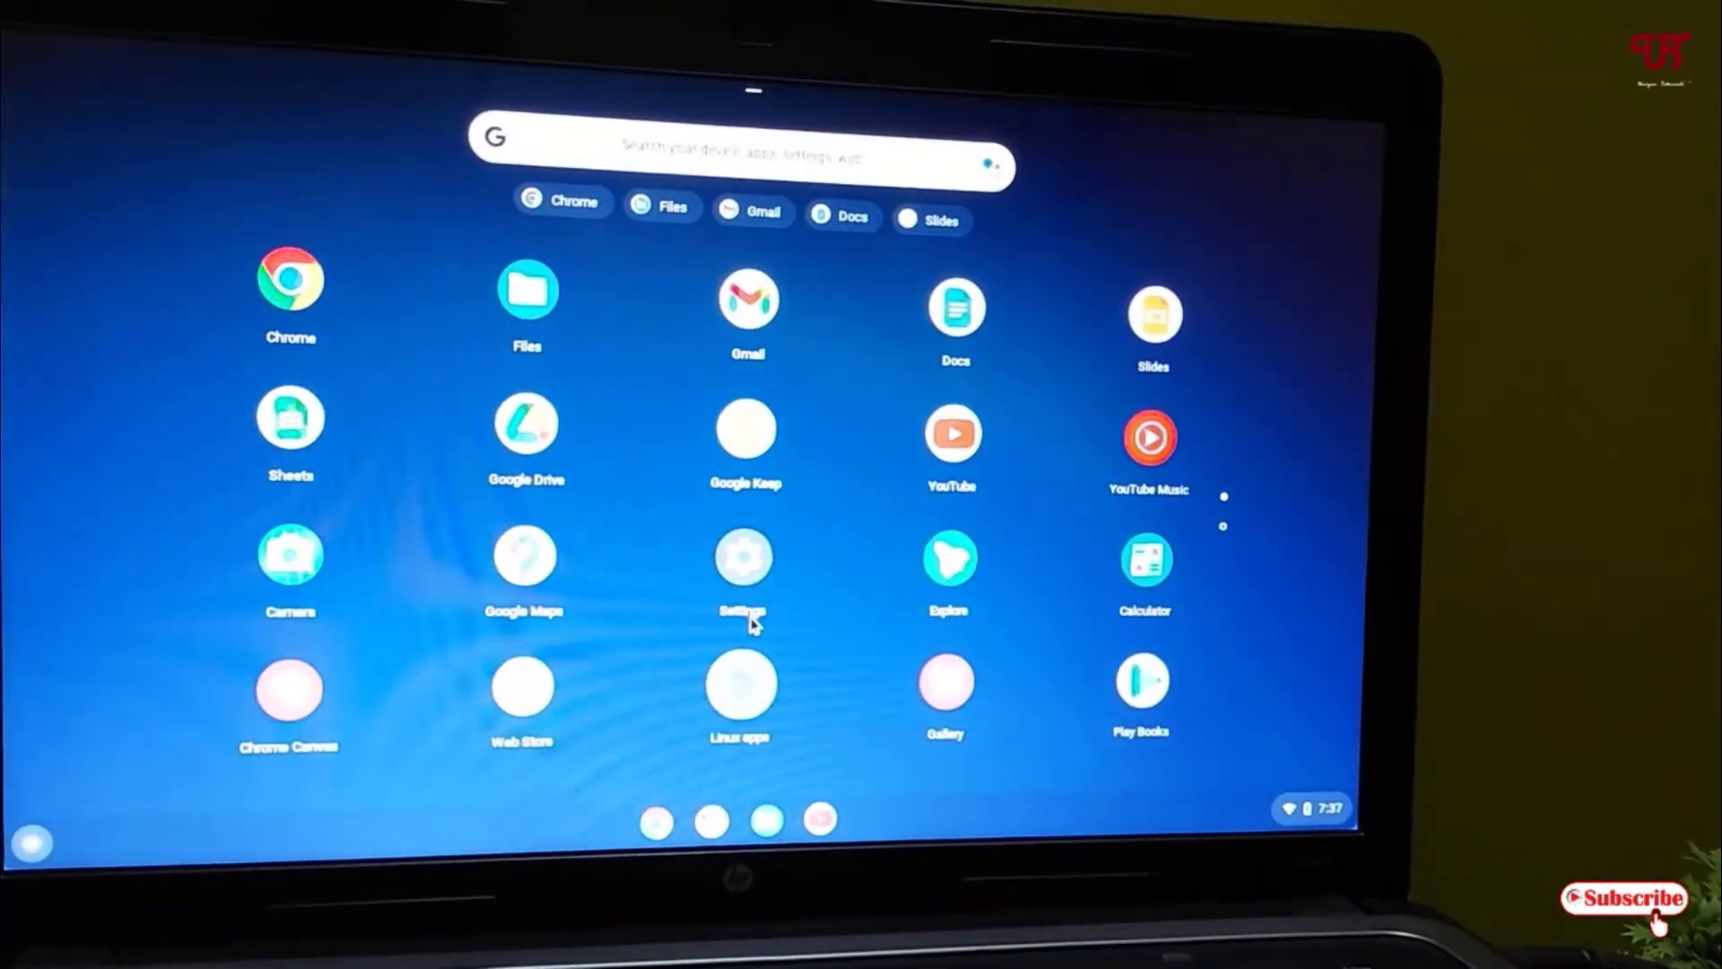
pyautogui.scroll(-2, 774, 559)
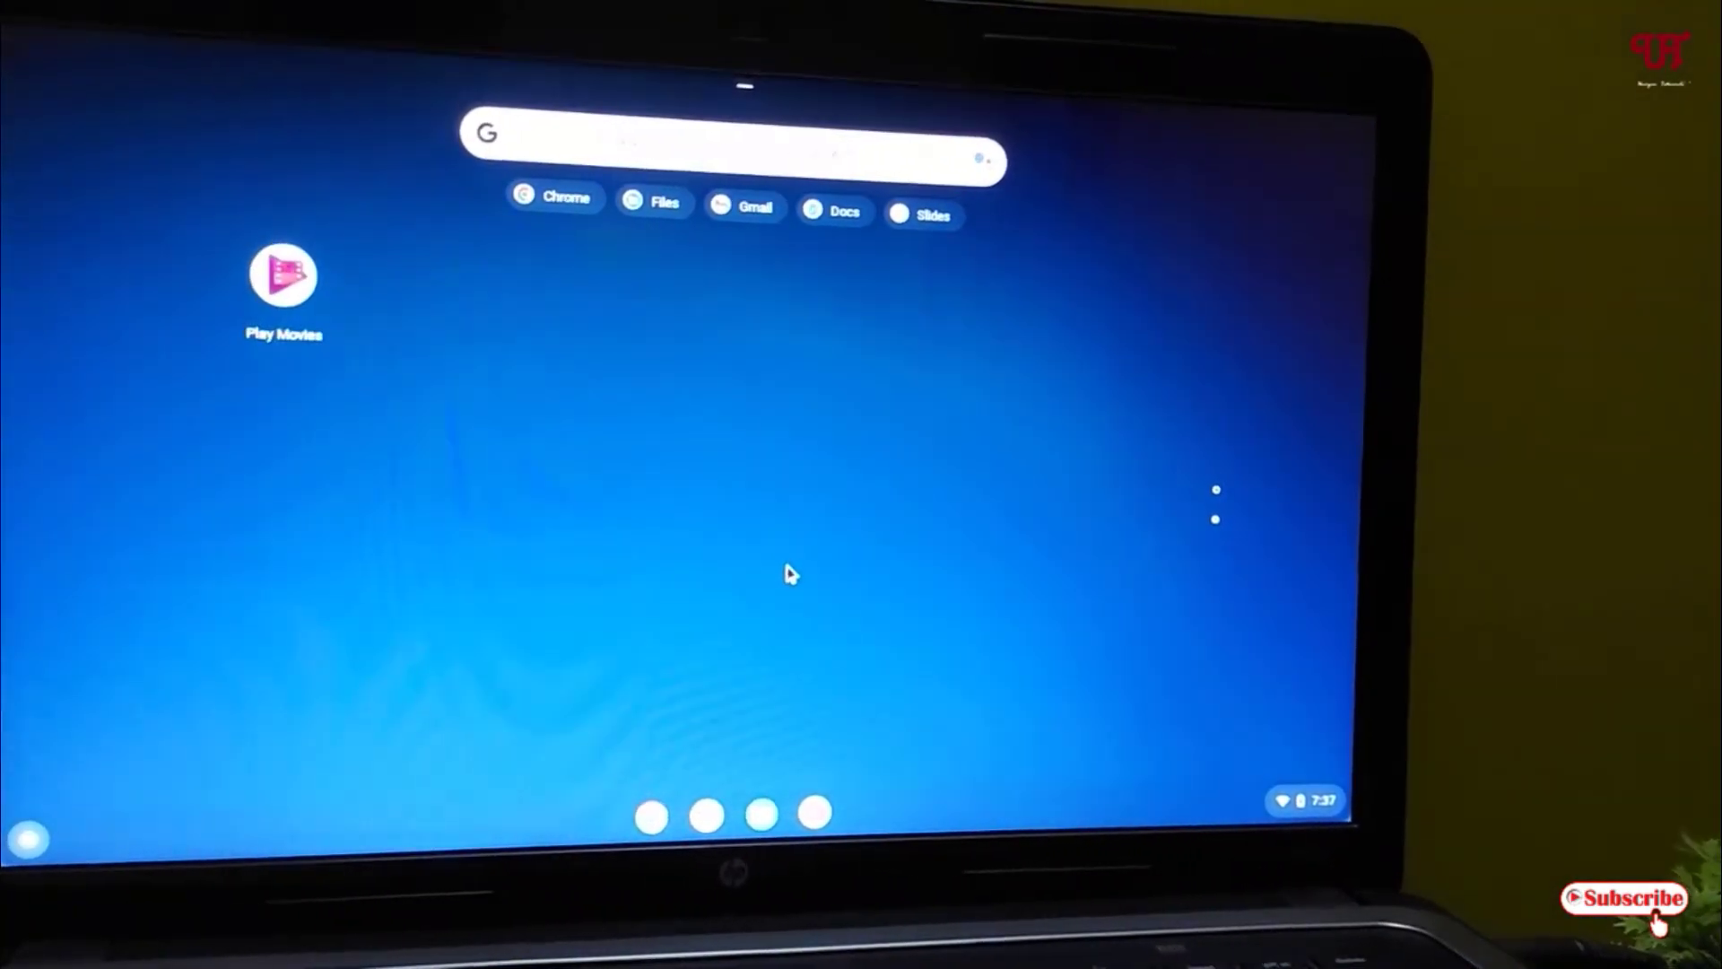
pyautogui.scroll(2, 794, 573)
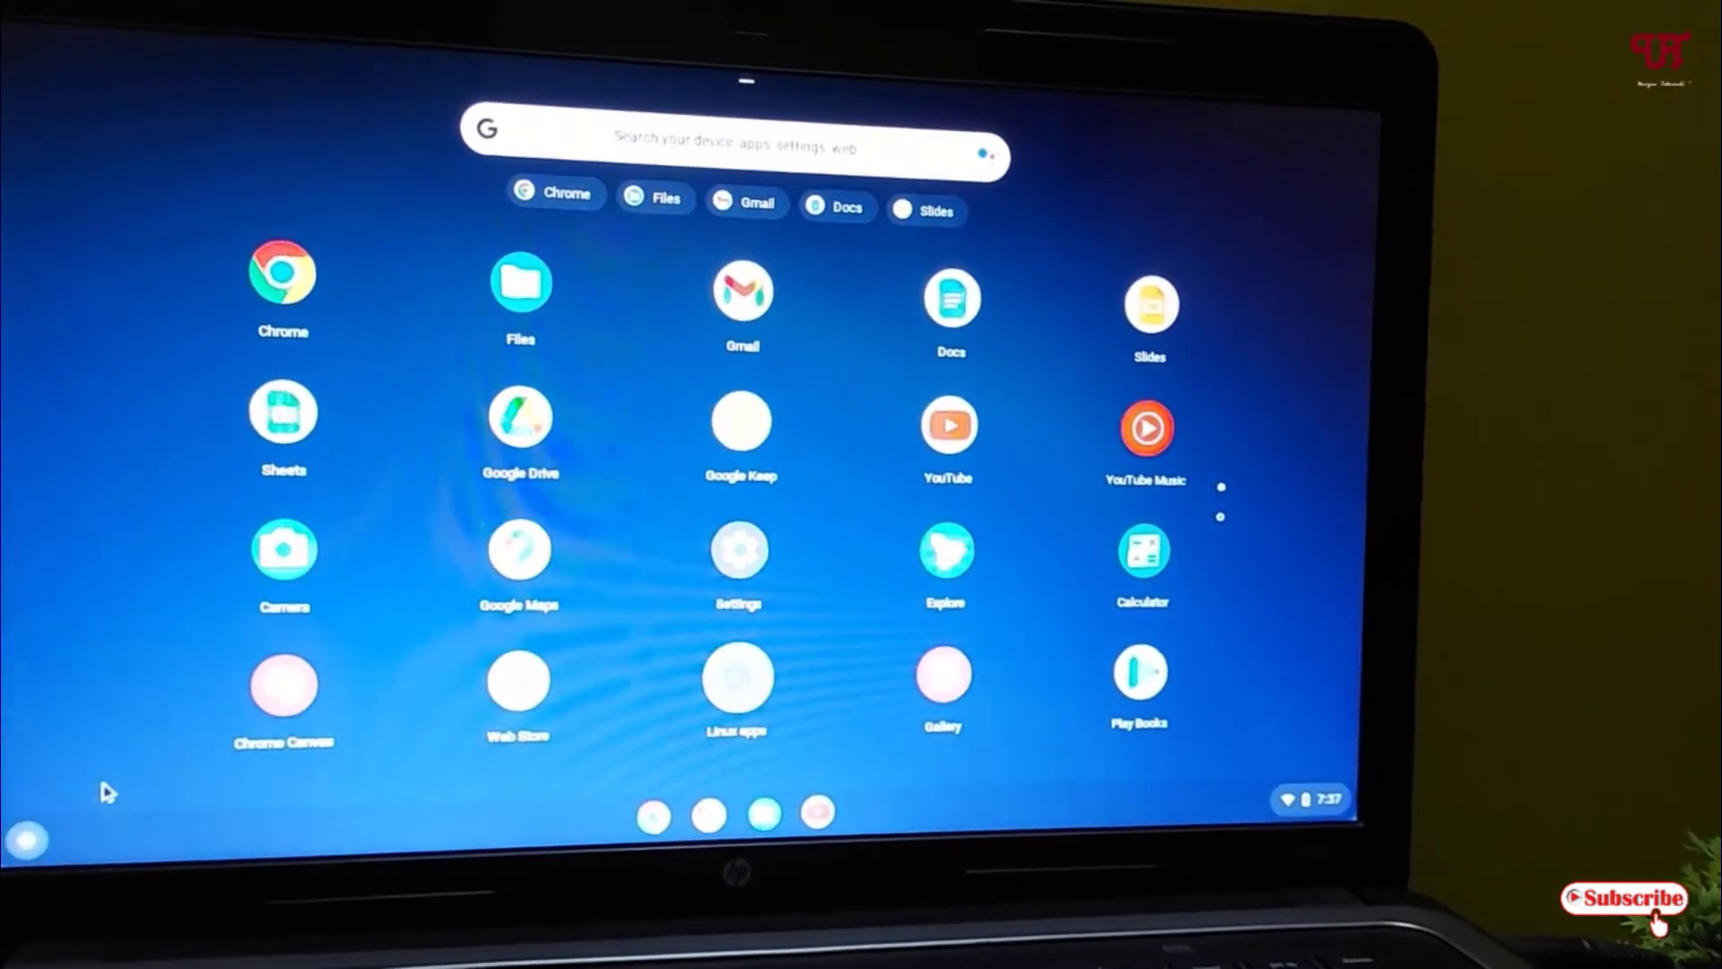
pyautogui.click(20, 842)
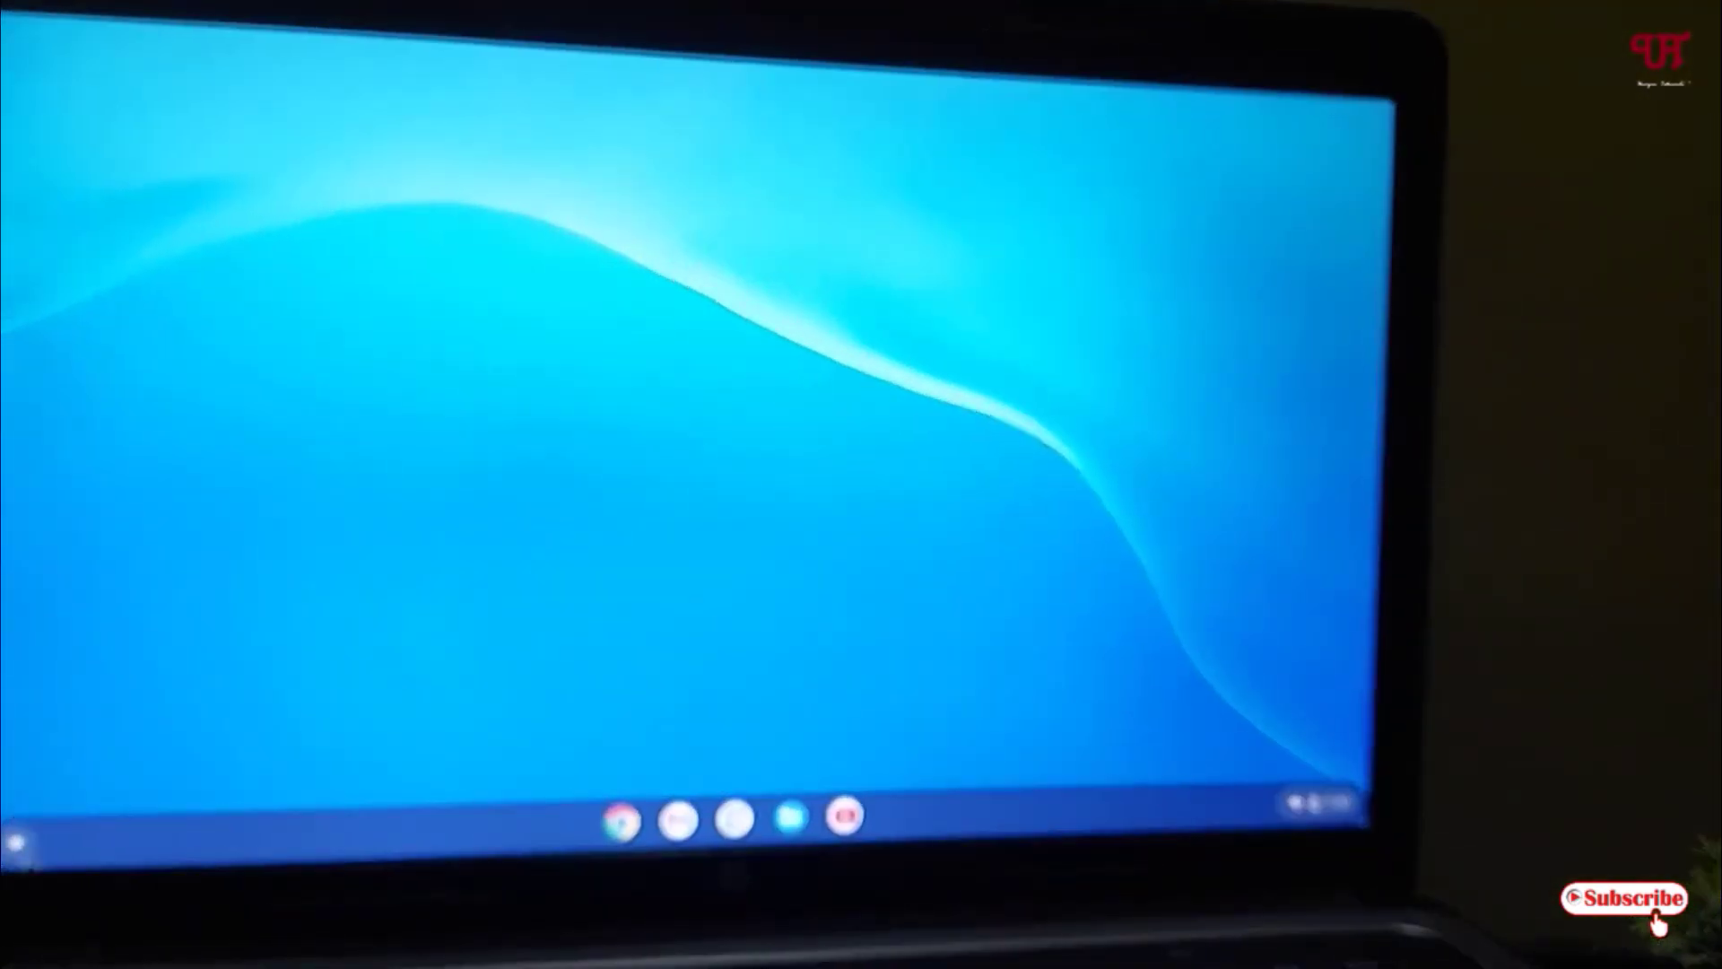